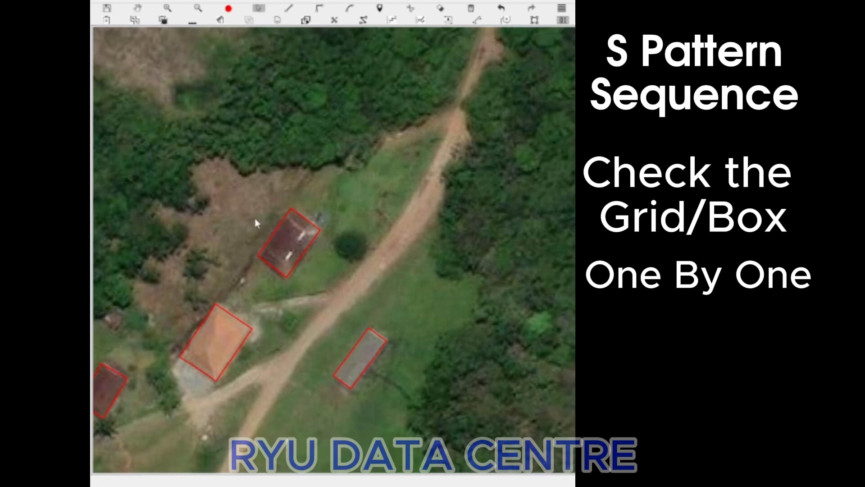
Delete the red outline of the dark-roofed building just above the orange-roofed house.
click(292, 216)
key(Delete)
click(293, 209)
click(262, 255)
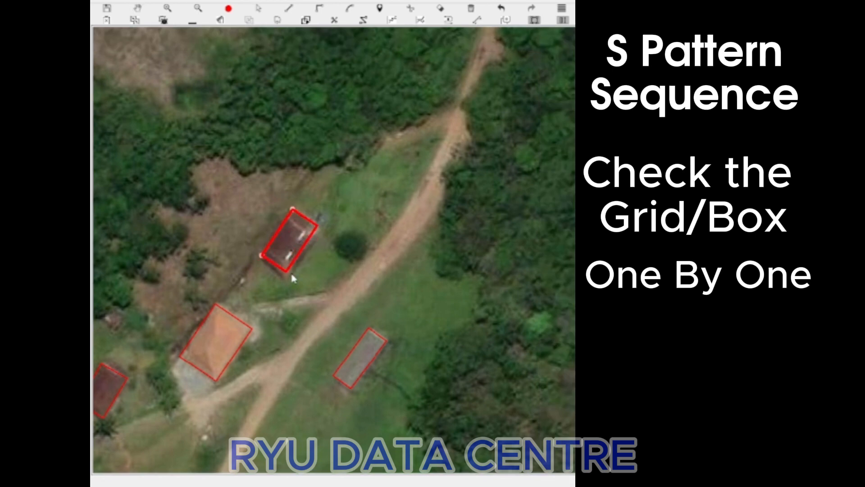
key(Escape)
click(320, 229)
click(285, 280)
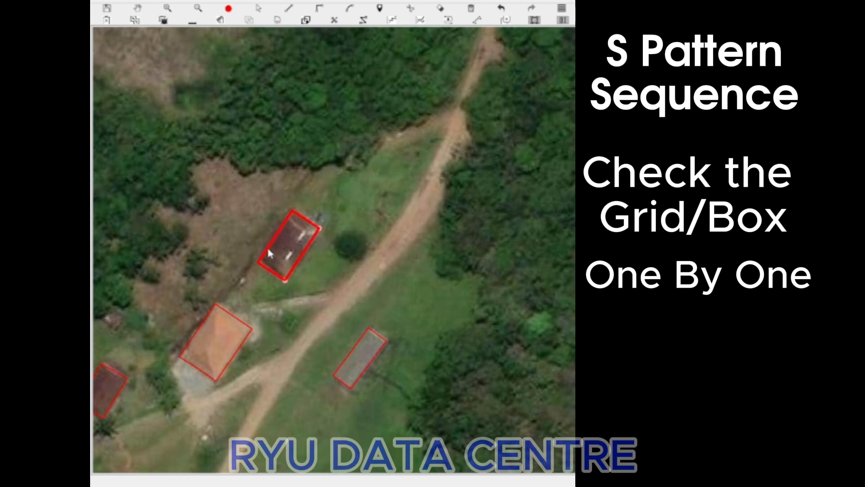
key(Escape)
Redraw the dark-roofed building's outline as a rectangle along its roof edges and check it by hiding and showing the outlines.
click(266, 245)
click(285, 272)
key(space)
drag(348, 340, 296, 292)
key(h)
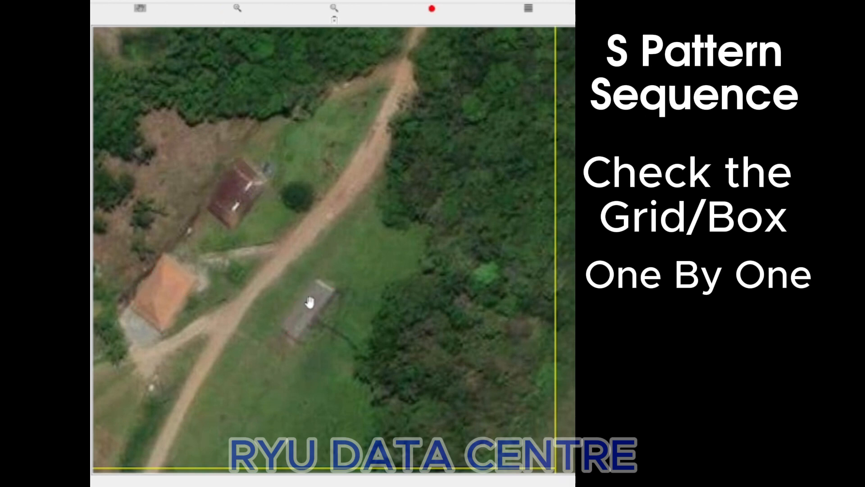
scroll(310, 302, down, 1)
scroll(309, 301, up, 1)
key(h)
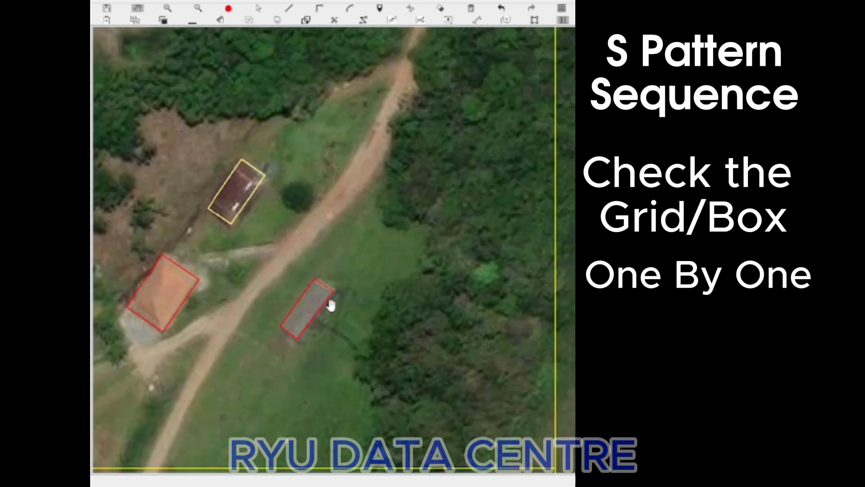
key(h)
key(h)
Replace the outline of the narrow grey building in the field with a new rectangle fitted to its roof.
drag(325, 332, 322, 266)
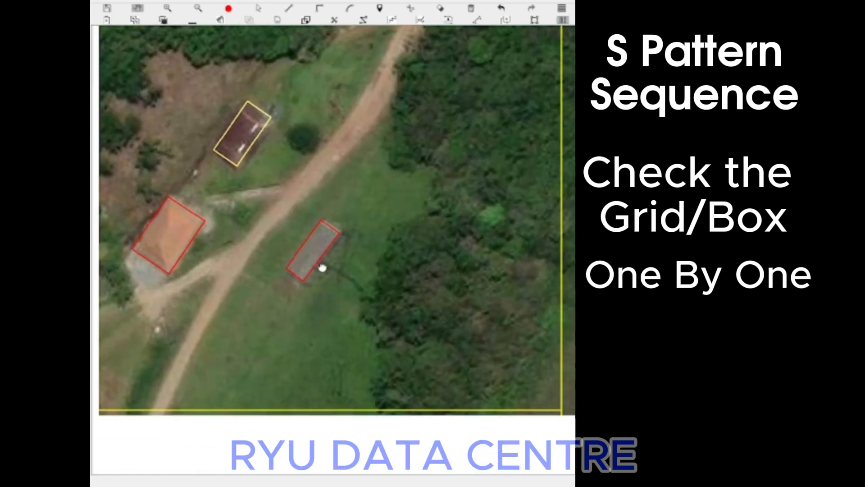
click(315, 245)
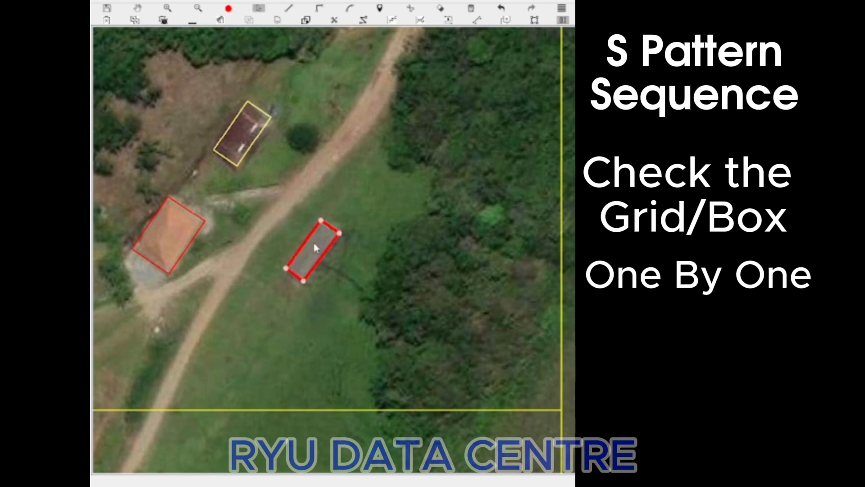
key(Delete)
key(b)
click(339, 232)
click(304, 283)
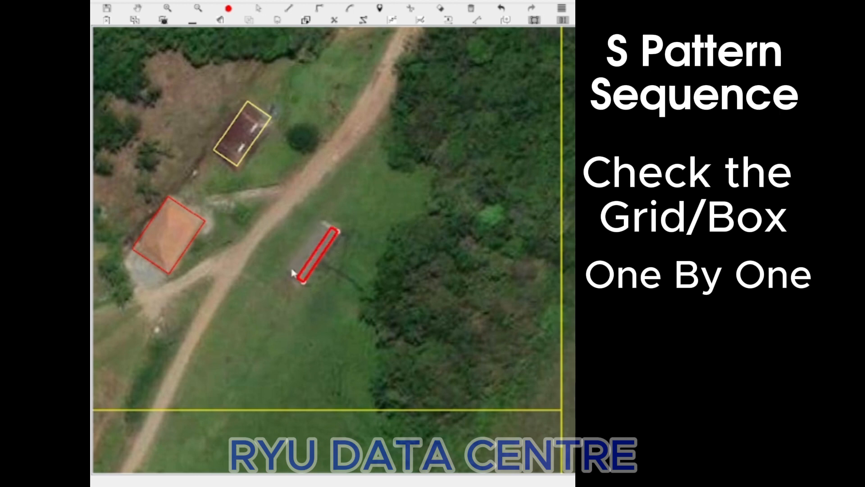
click(289, 270)
Adjust the edges of the orange-roofed house's outline to fit its roof.
key(h)
drag(205, 274, 246, 275)
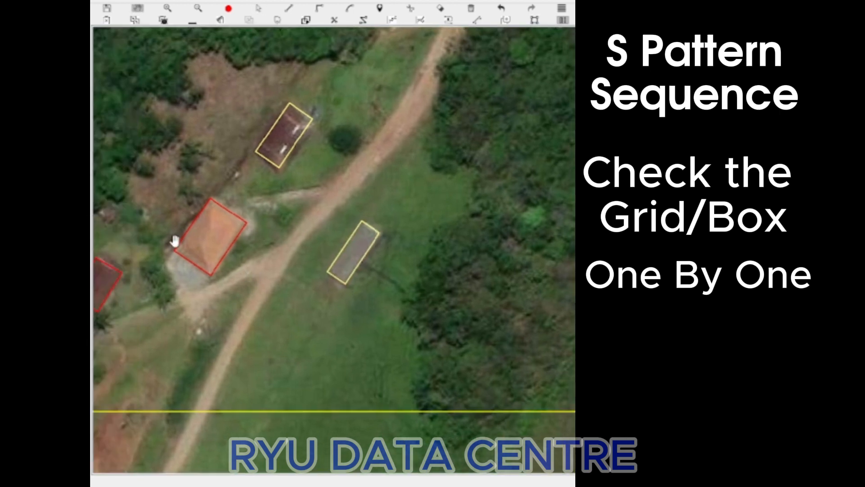
drag(184, 247, 251, 263)
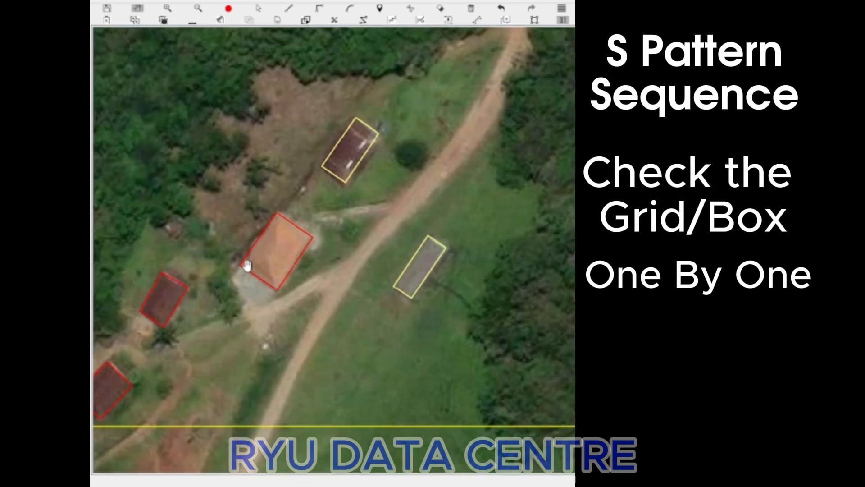
scroll(235, 247, up, 1)
key(s)
drag(177, 235, 182, 239)
key(h)
key(s)
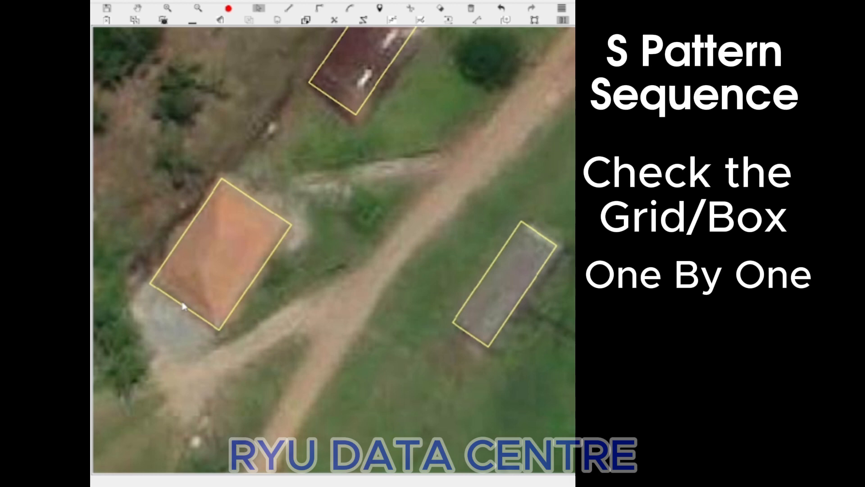
drag(183, 311, 188, 307)
key(h)
Delete the outline around the dark rectangular pond crossing the vertical grid line in the cell below, and save the edit.
scroll(211, 303, down, 2)
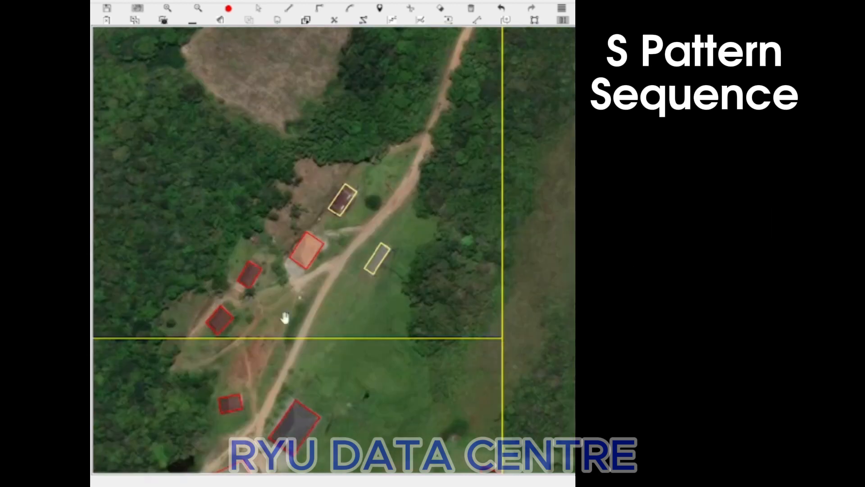
drag(367, 347, 305, 294)
mouse_move(323, 392)
mouse_down()
mouse_move(353, 302)
mouse_move(233, 227)
mouse_up()
mouse_move(373, 305)
mouse_down()
mouse_move(336, 276)
mouse_move(335, 253)
mouse_up()
key(s)
key(ctrl+s)
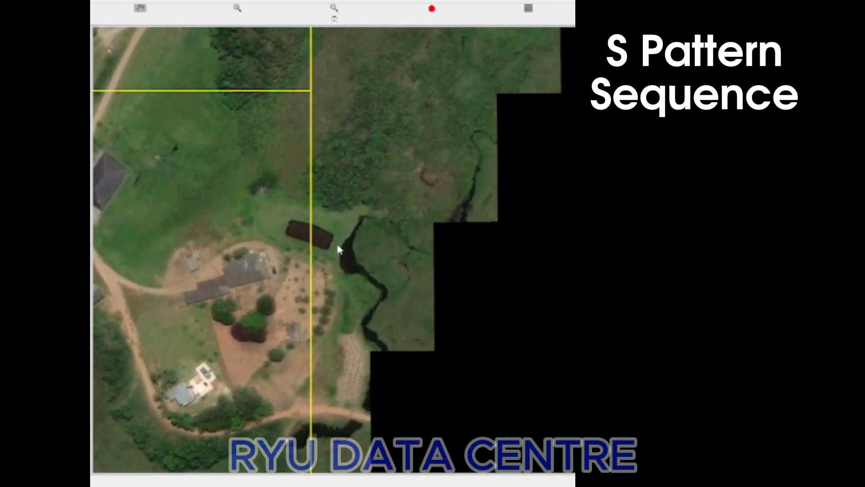
drag(301, 204, 334, 250)
drag(288, 233, 286, 236)
key(Delete)
key(h)
drag(301, 318, 328, 278)
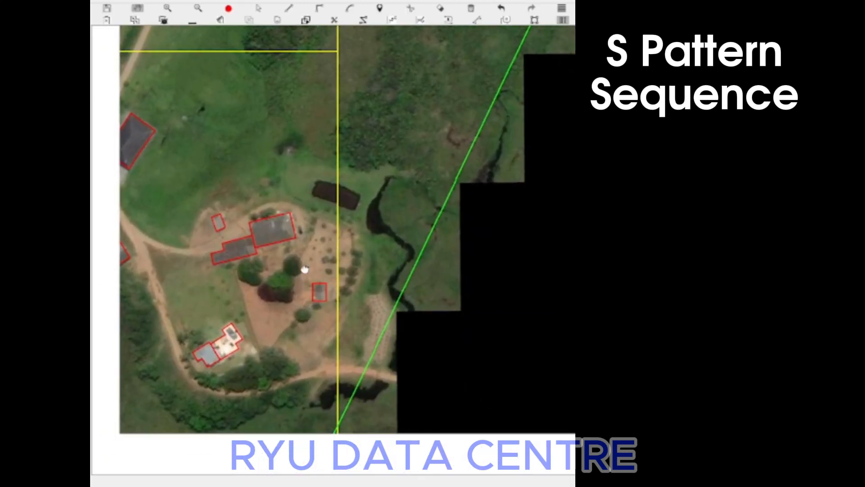
key(ctrl+s)
Delete the outline of the small grey structure below the pond, just left of the vertical grid line.
key(h)
scroll(325, 305, up, 1)
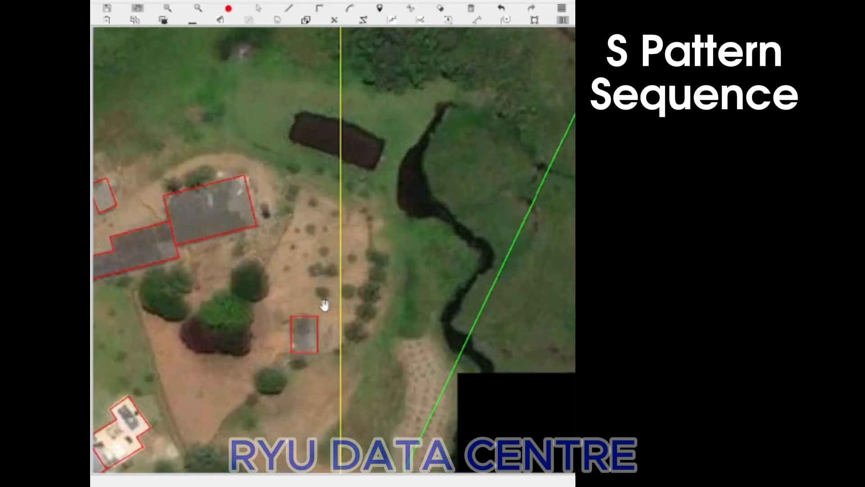
key(h)
key(s)
drag(274, 299, 337, 352)
key(Delete)
Merge the two adjoining outlines of the long grey building into one polygon.
key(h)
drag(233, 177, 319, 239)
key(s)
drag(268, 270, 319, 315)
key(m)
key(h)
drag(239, 244, 276, 259)
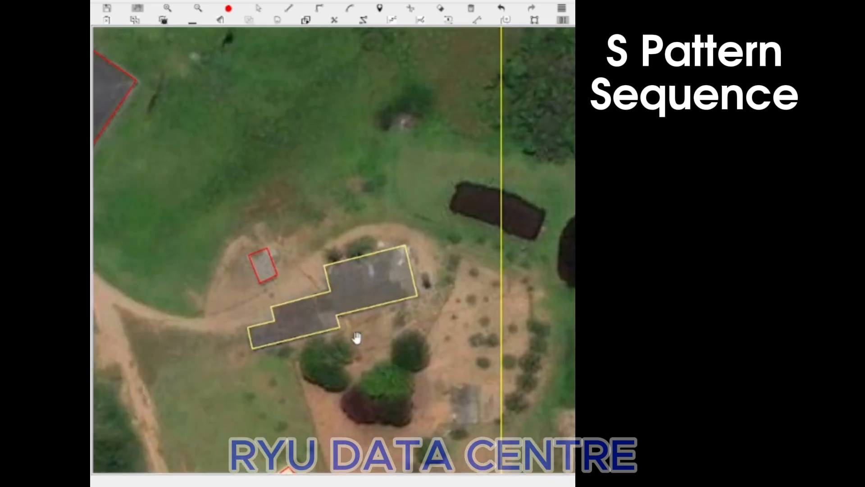
Inspect the corner points of the long grey building's merged outline and delete the whole outline.
key(s)
click(325, 266)
click(337, 315)
click(330, 291)
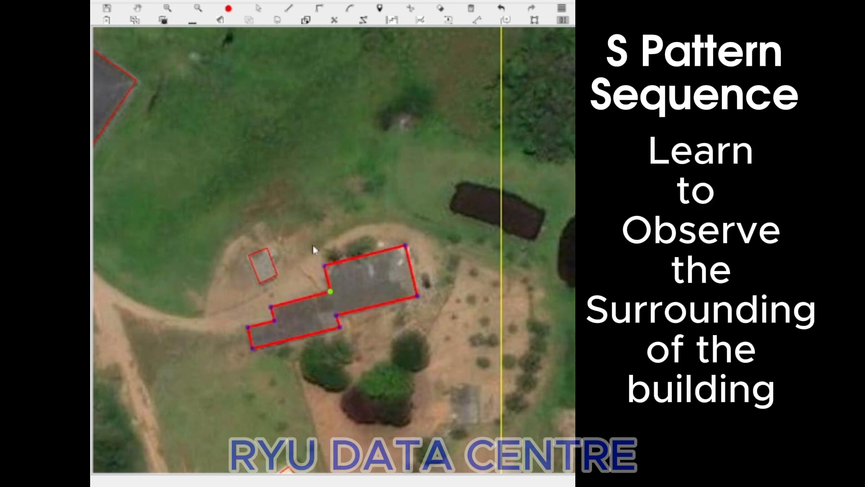
key(h)
key(s)
drag(309, 281, 368, 329)
key(Delete)
Redraw the long grey building as one right-angled polygon following the roof's steps and the notch between its two parts.
key(r)
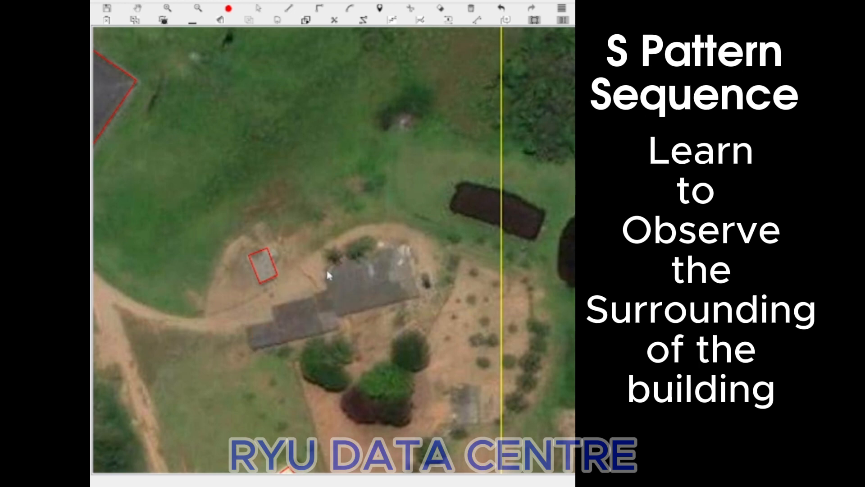
key(h)
key(o)
click(406, 245)
click(422, 297)
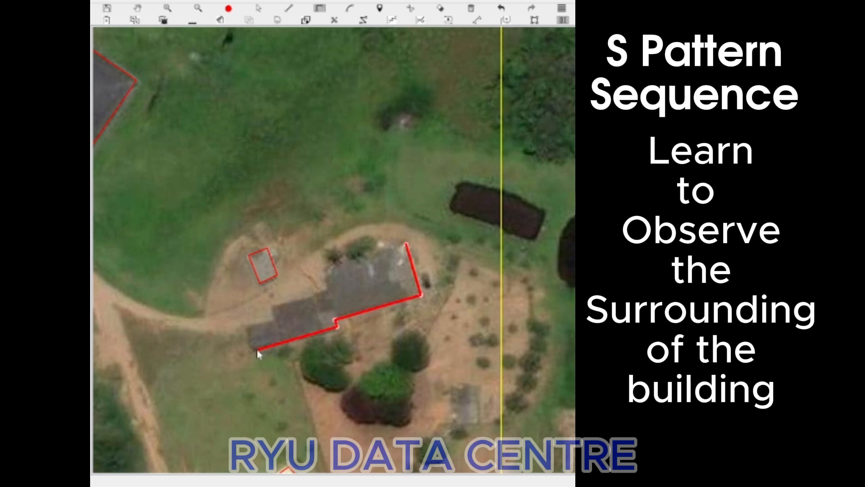
click(274, 311)
click(285, 305)
click(319, 312)
click(325, 269)
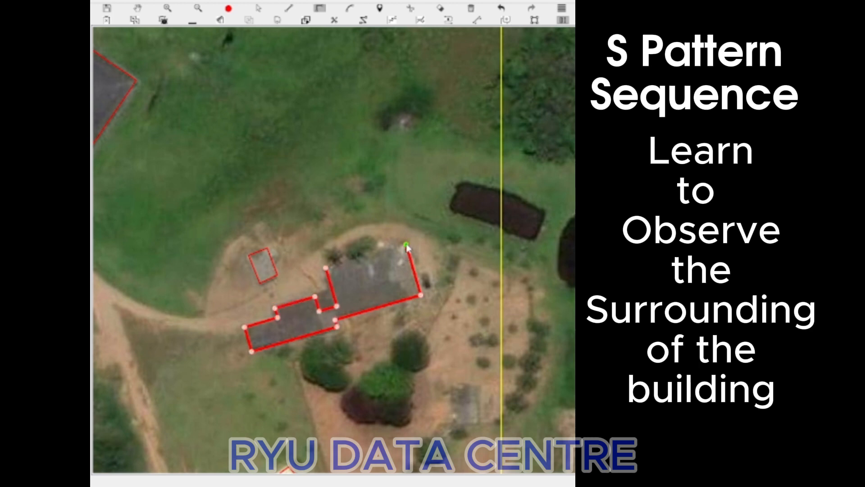
Delete the outline of the small structure at the upper left of the long grey building.
key(s)
drag(232, 235, 274, 279)
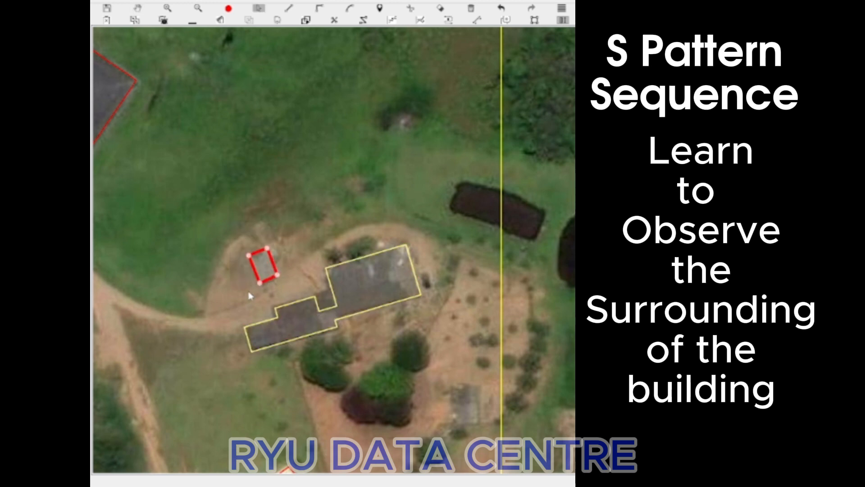
key(Delete)
Delete the outlines of the white patio and the adjoining grey-roofed house below the long grey building.
scroll(250, 296, down, 1)
drag(246, 333, 271, 283)
drag(321, 333, 316, 291)
key(s)
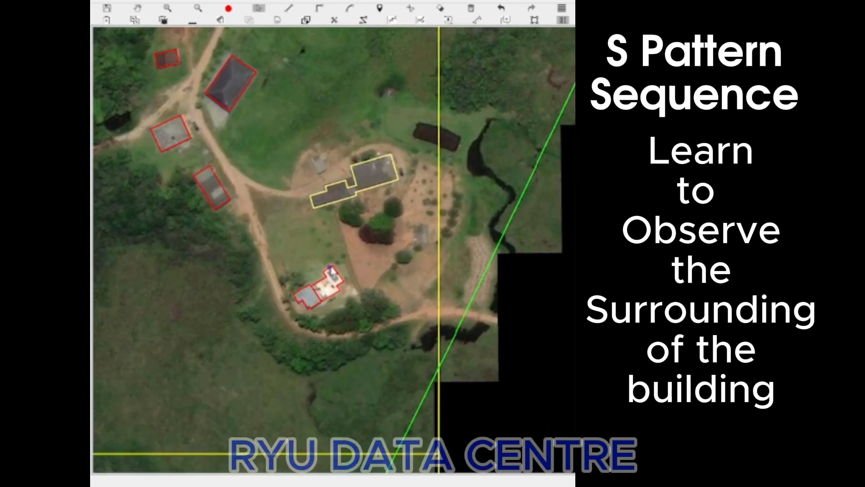
drag(327, 259, 355, 301)
key(Delete)
scroll(336, 255, up, 2)
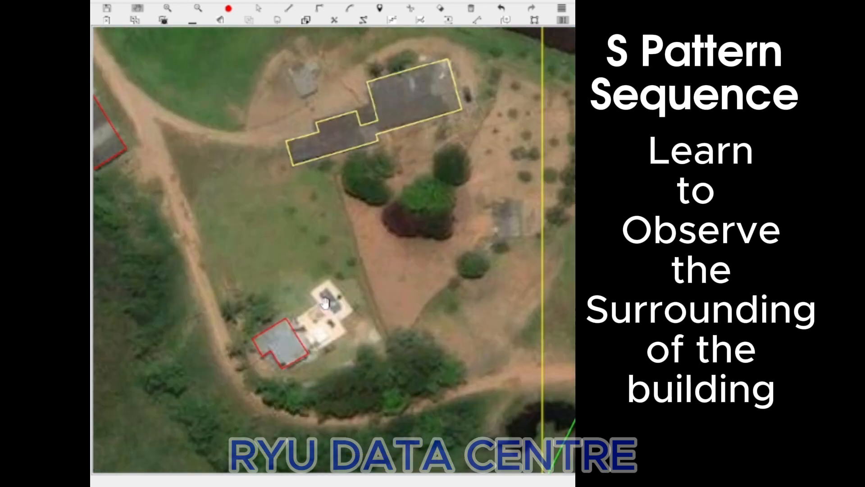
drag(240, 311, 314, 373)
key(Delete)
key(o)
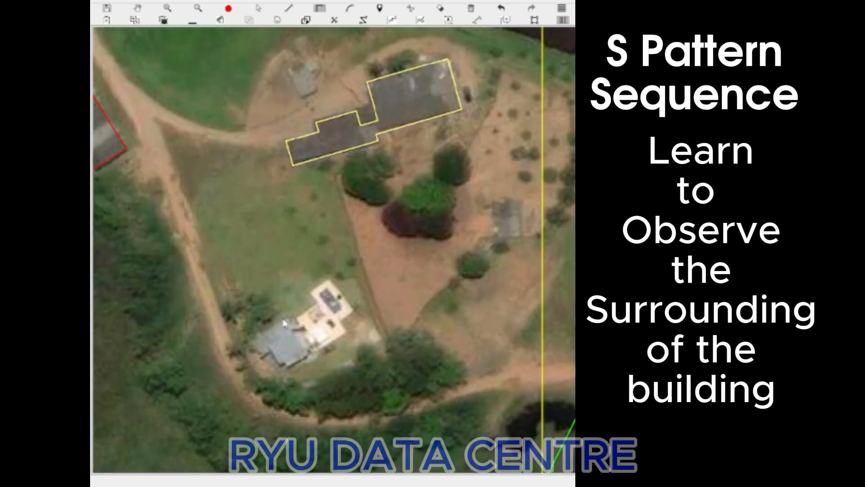
click(283, 319)
key(Escape)
Draw a new outline around the main roof of the grey-roofed house, leaving out the white patio.
key(o)
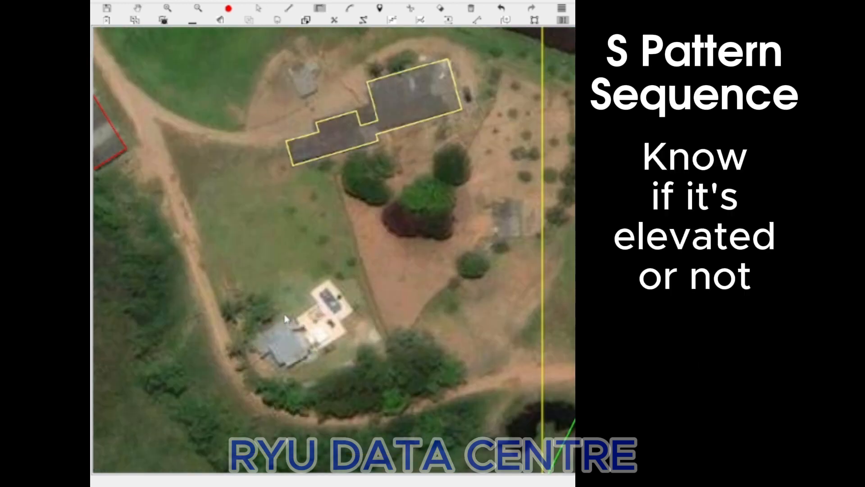
click(284, 315)
click(307, 356)
click(283, 370)
click(284, 324)
scroll(315, 323, down, 2)
scroll(315, 303, up, 2)
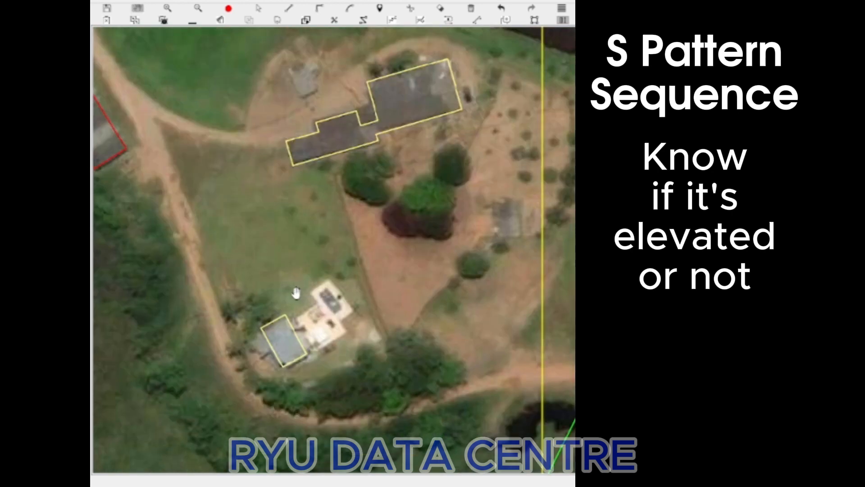
click(275, 326)
Examine the neighbouring grid cells one by one for building outlines that need correction.
scroll(272, 329, down, 2)
drag(277, 334, 355, 325)
key(space)
drag(176, 211, 412, 292)
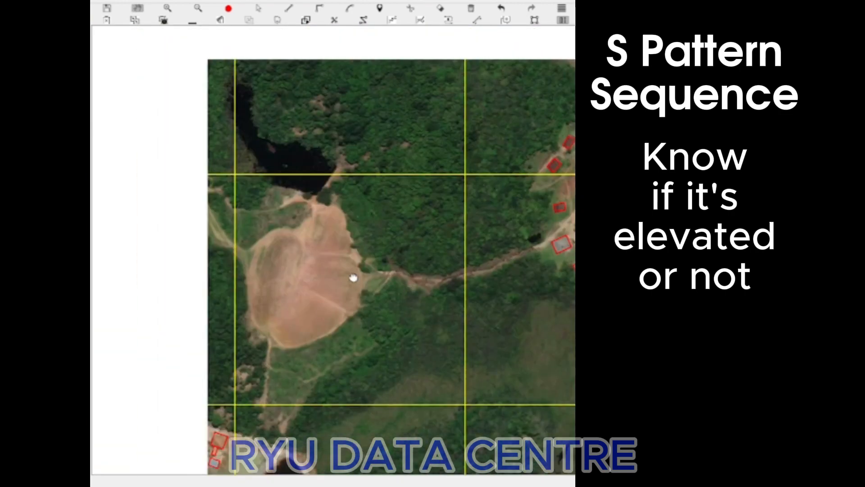
drag(310, 278, 397, 274)
drag(200, 269, 381, 274)
drag(257, 241, 335, 252)
drag(283, 273, 323, 268)
drag(344, 420, 313, 299)
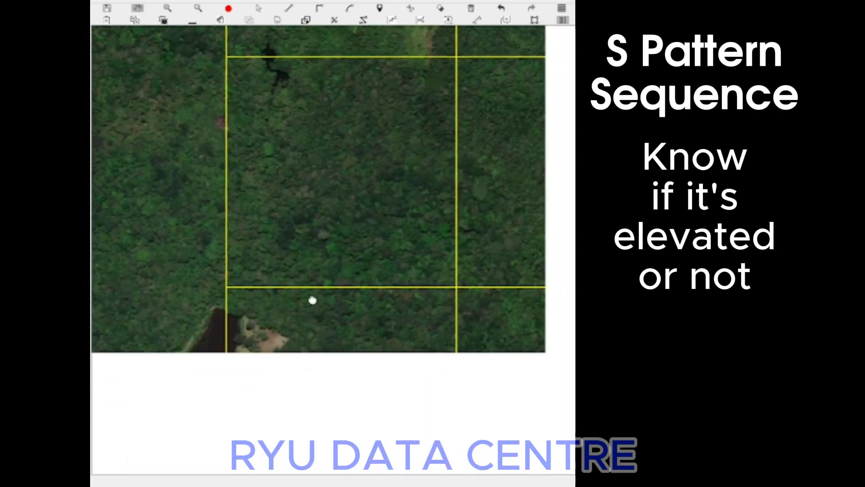
drag(321, 367, 320, 290)
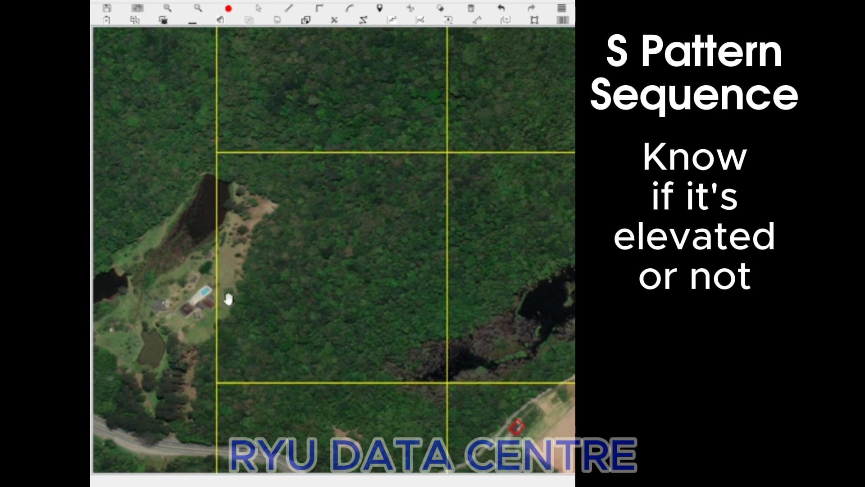
drag(218, 299, 194, 333)
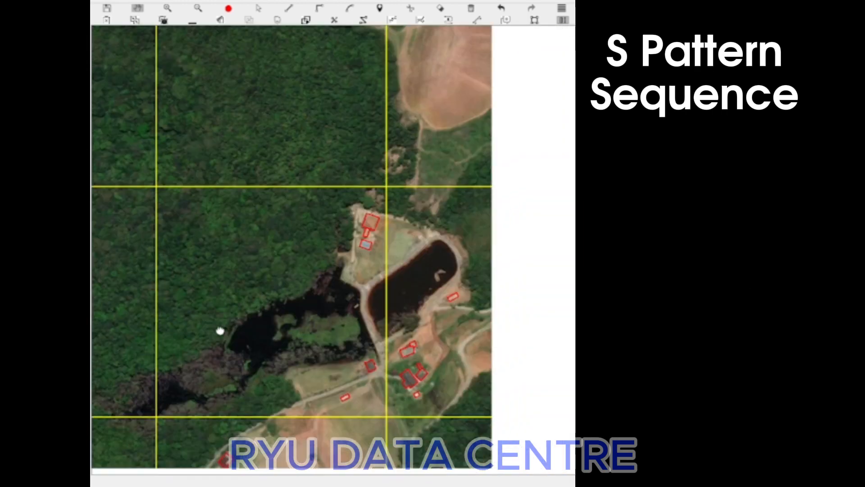
Delete the outlines of the orange-roofed house and its narrow extension beside the dark pond.
scroll(339, 238, up, 2)
drag(434, 185, 258, 267)
key(Escape)
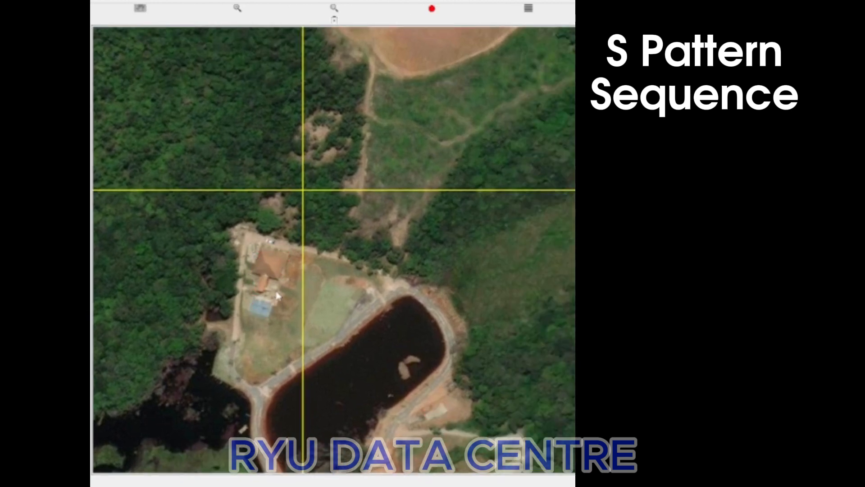
scroll(275, 292, down, 2)
scroll(275, 292, up, 1)
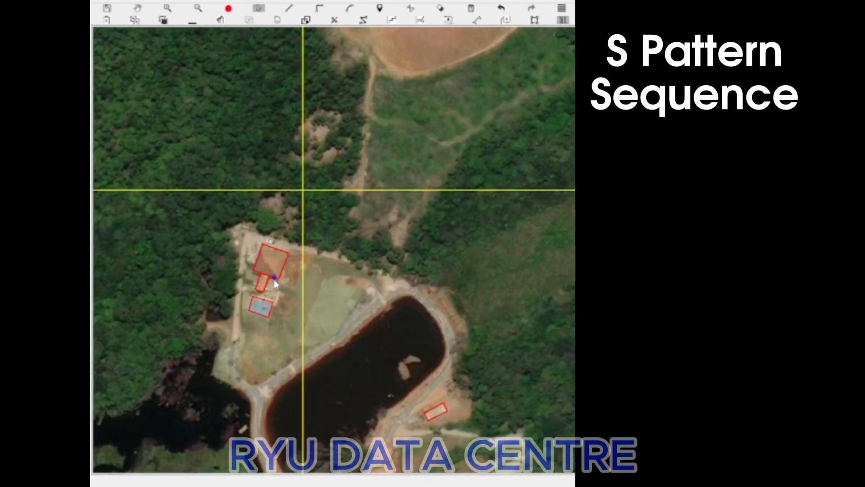
click(276, 267)
key(Delete)
Redraw the orange-roofed house and its narrow extension as one right-angled polygon.
scroll(257, 253, up, 1)
key(r)
click(190, 247)
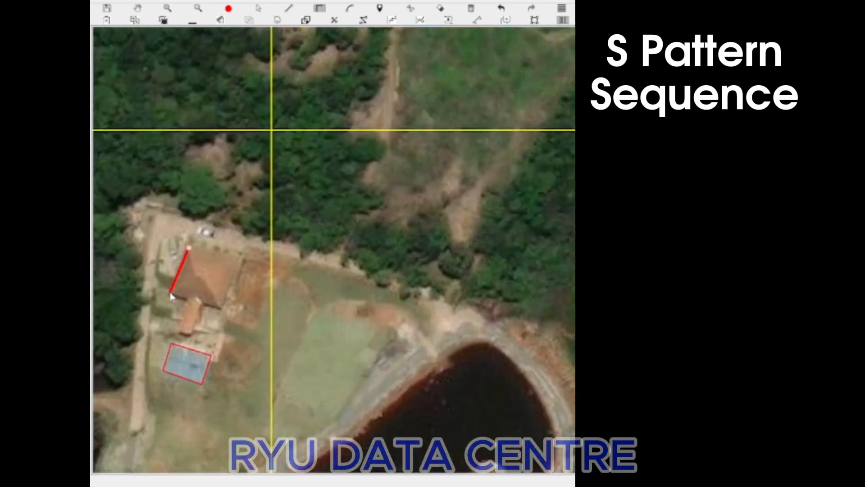
click(190, 332)
click(190, 250)
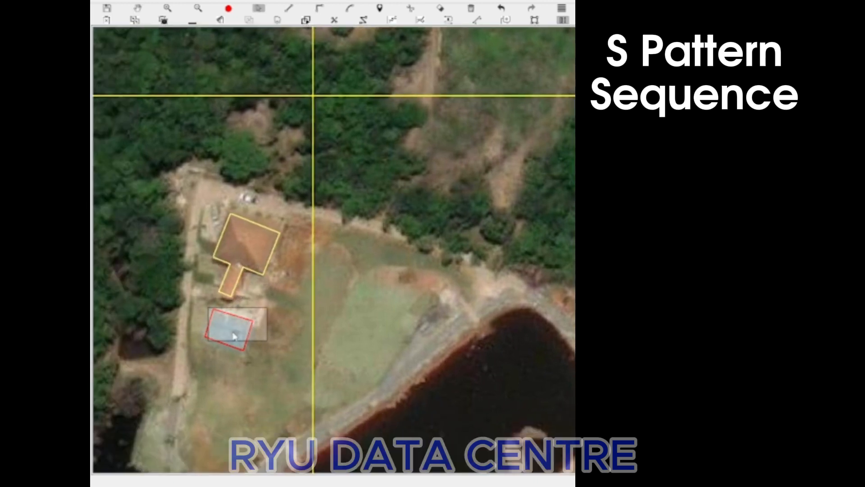
Delete the slanted outline of the blue-roofed building below the orange house and redraw it as a rectangle around the blue roof.
key(Delete)
key(r)
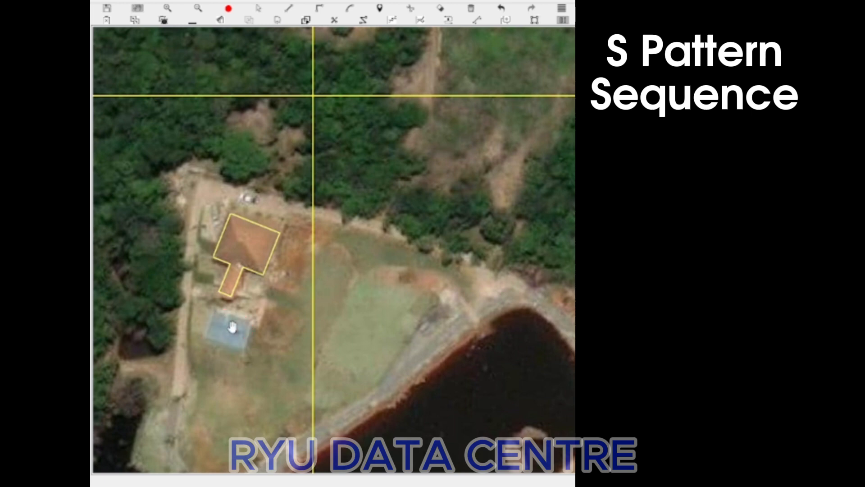
drag(218, 315, 243, 287)
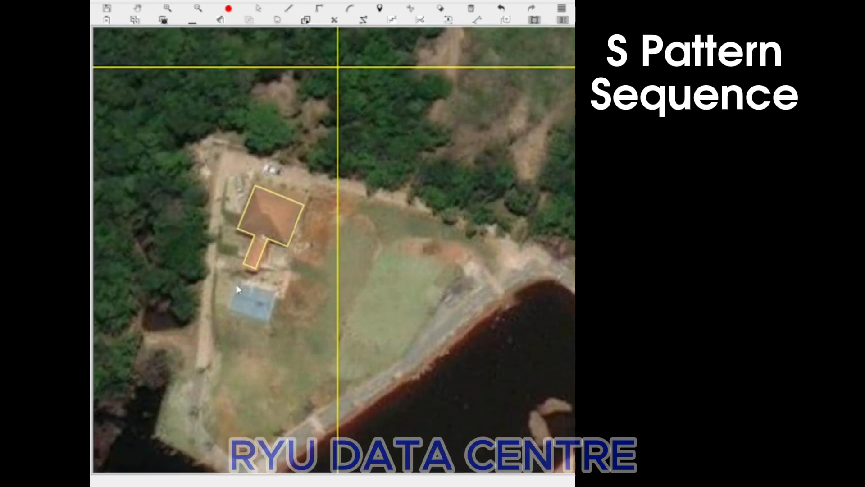
click(274, 296)
key(Escape)
drag(295, 318, 279, 314)
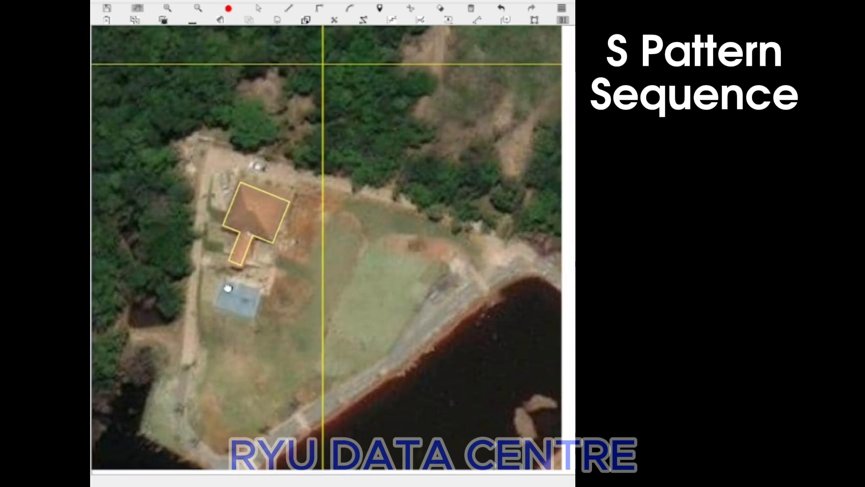
click(260, 290)
click(251, 317)
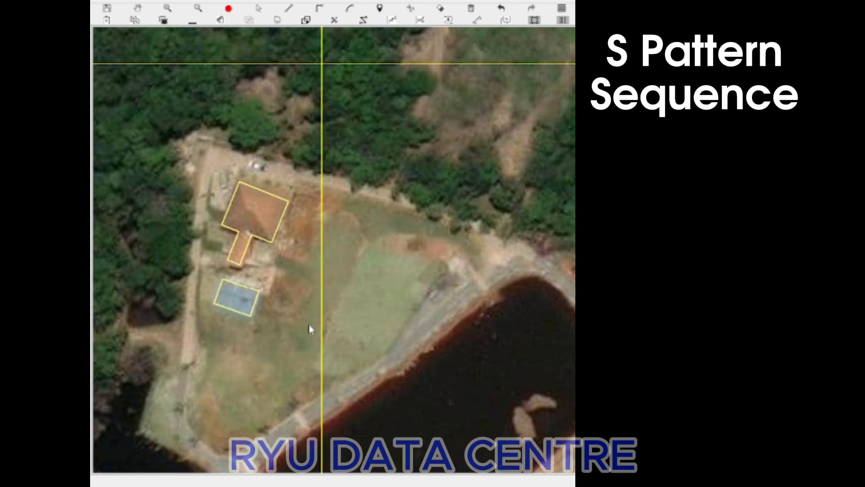
Delete the outlines of the building cluster in the cell south of the dark pond, beside the road junction.
scroll(309, 329, down, 2)
drag(401, 346, 284, 320)
drag(283, 386, 280, 320)
drag(263, 370, 276, 321)
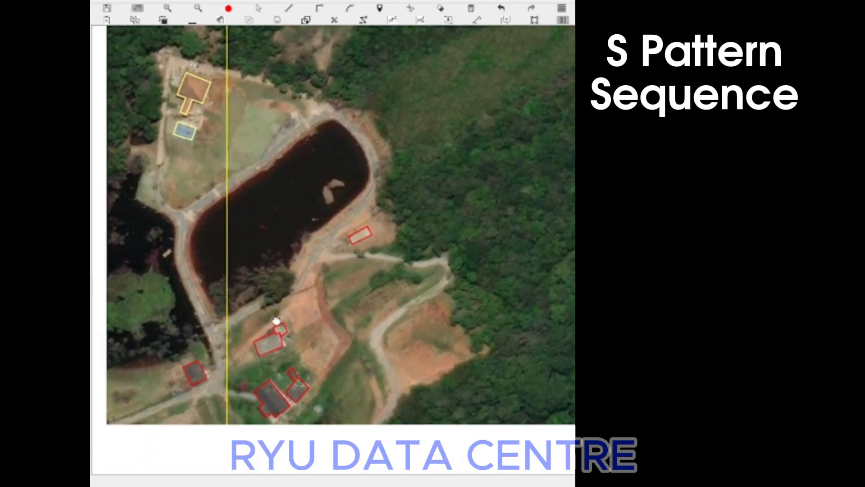
drag(203, 335, 273, 312)
drag(229, 367, 278, 308)
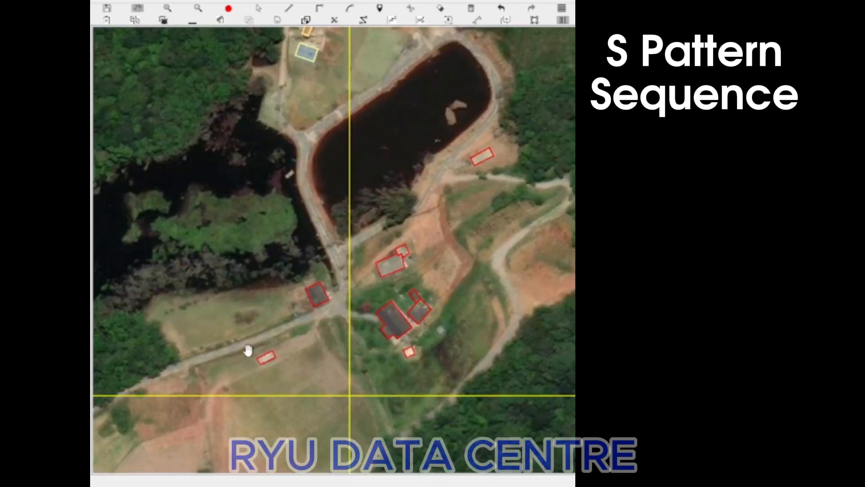
drag(247, 350, 279, 337)
drag(289, 268, 266, 276)
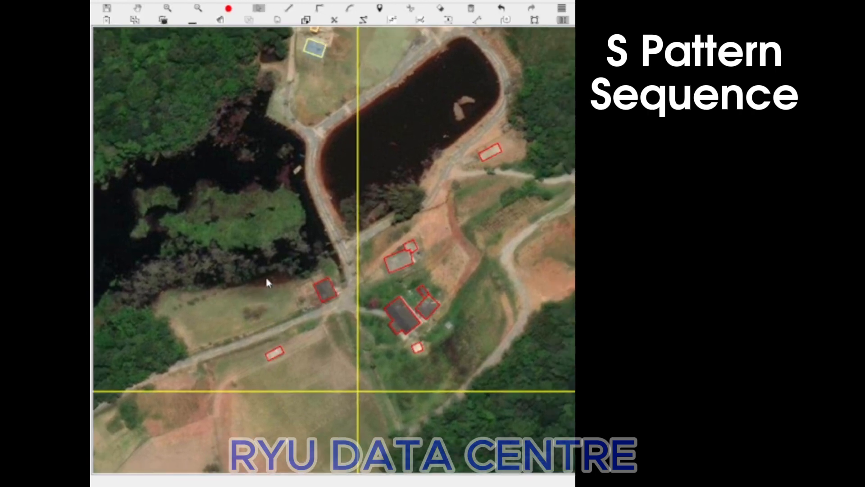
drag(283, 290, 265, 295)
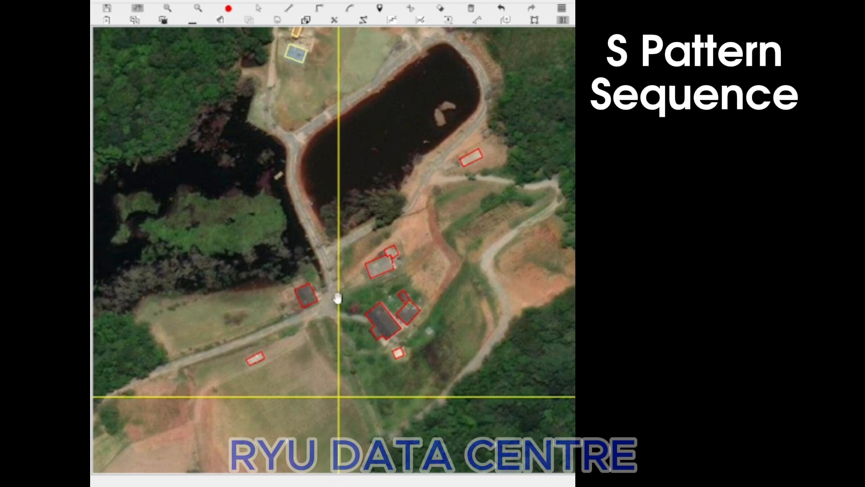
drag(338, 299, 276, 316)
drag(296, 261, 380, 401)
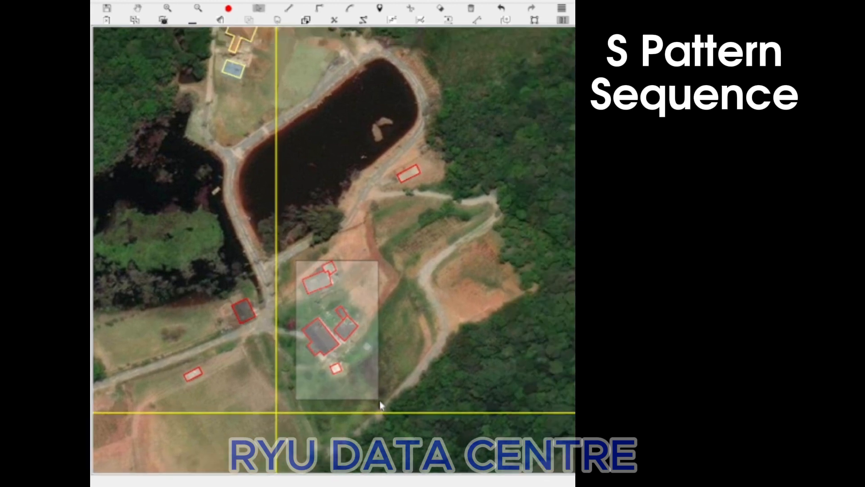
key(Delete)
Draw a rectangle around the light grey roof north of the large dark-roofed house and extend its eastern edge to the roof's end.
drag(337, 282, 292, 293)
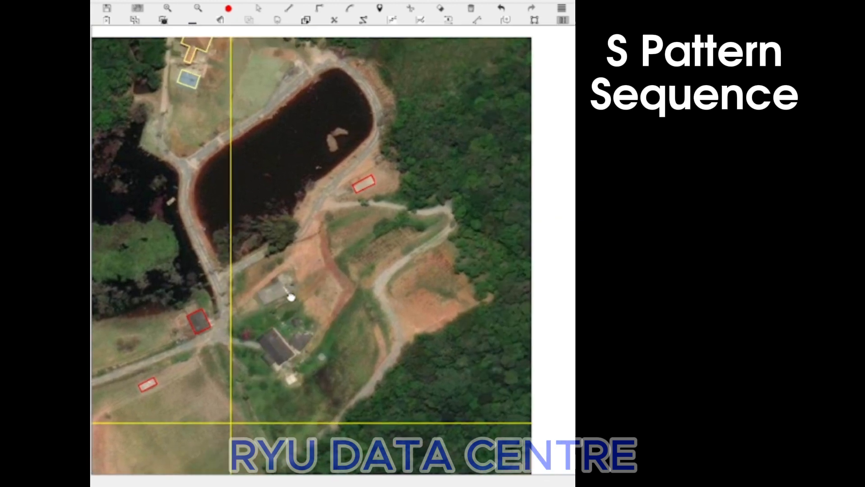
scroll(279, 292, up, 1)
drag(203, 333, 244, 316)
key(r)
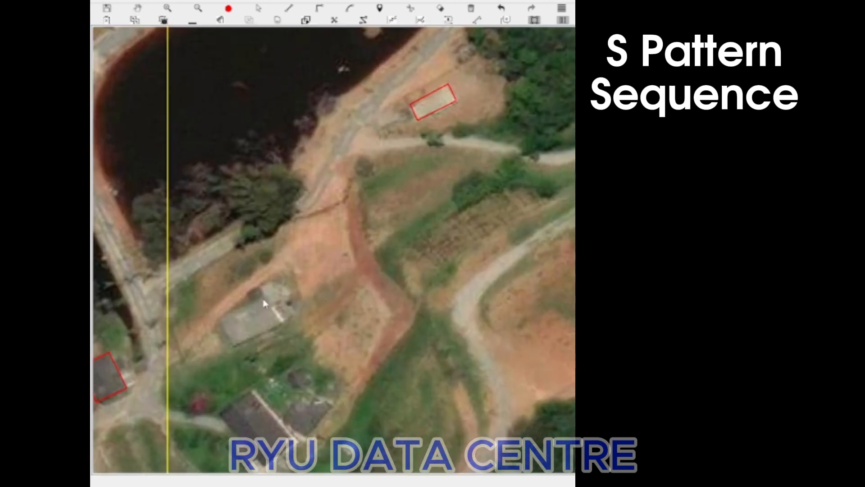
click(256, 300)
click(219, 319)
click(234, 346)
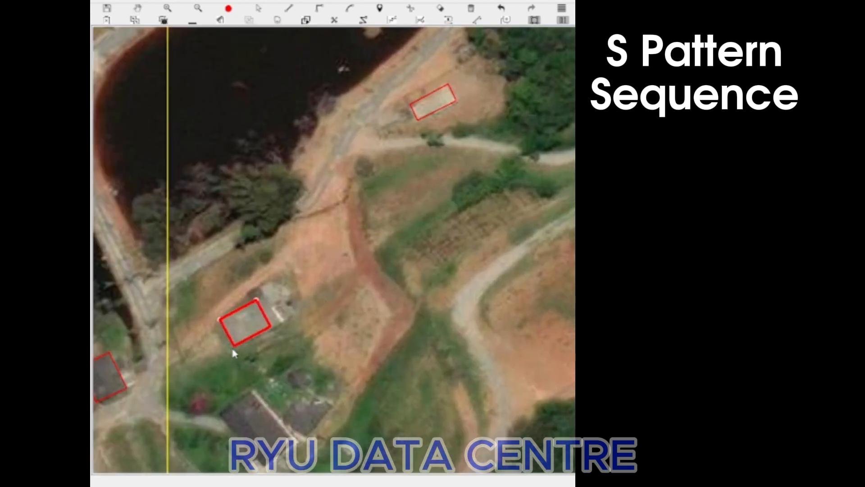
right_click(257, 322)
drag(265, 321, 275, 314)
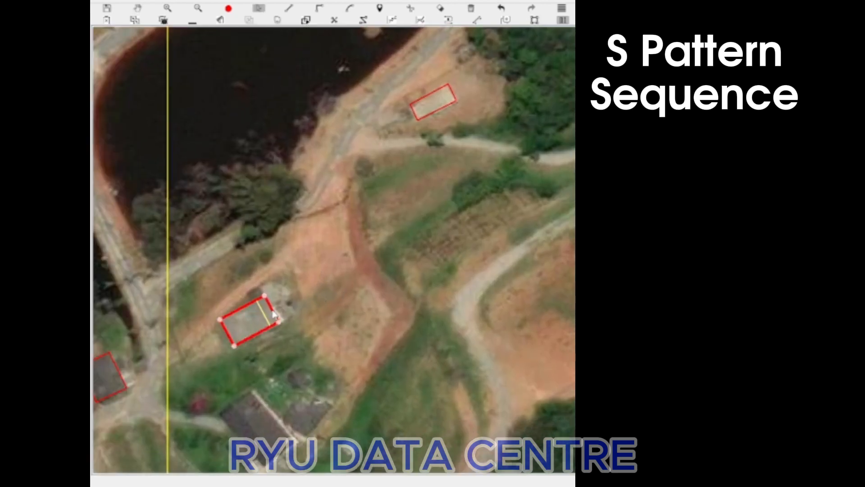
drag(270, 376, 276, 309)
key(r)
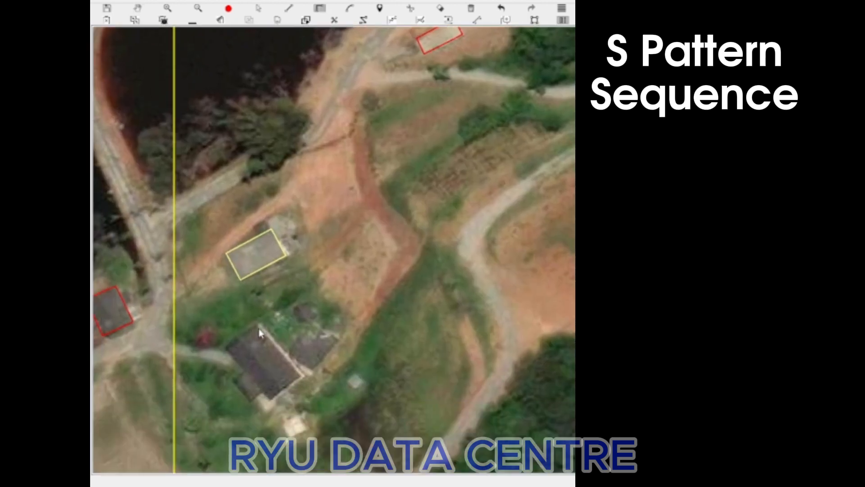
click(256, 323)
click(301, 373)
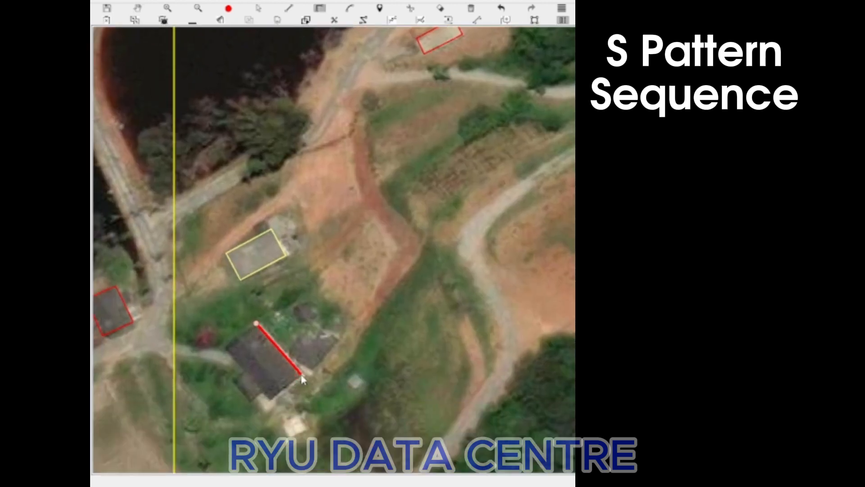
click(251, 401)
click(240, 378)
key(space)
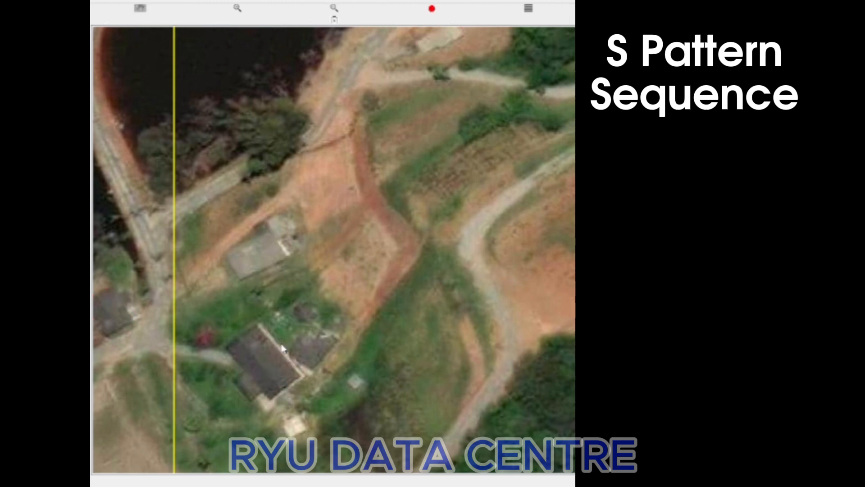
key(space)
key(space)
key(space)
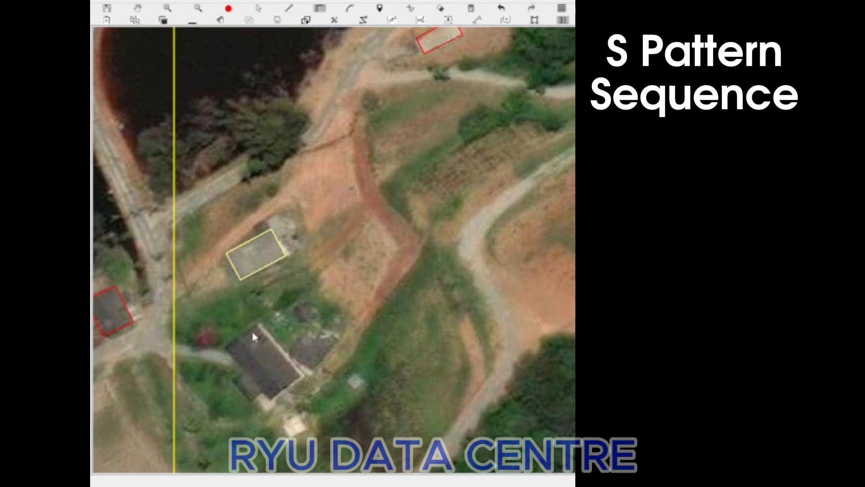
Draw a right-angled outline around the large dark-roofed house and reduce it to a rectangle over the main roof, without the annex.
click(255, 324)
click(298, 376)
click(263, 389)
click(248, 402)
click(245, 367)
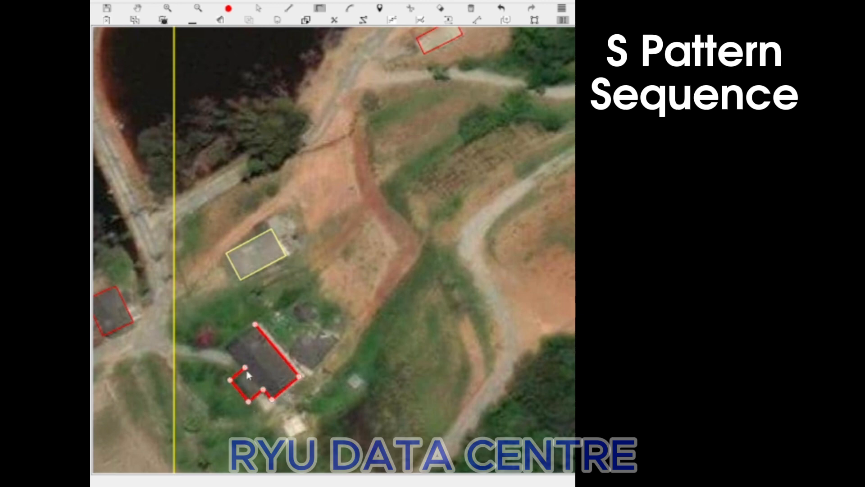
click(255, 324)
right_click(298, 352)
key(ctrl+s)
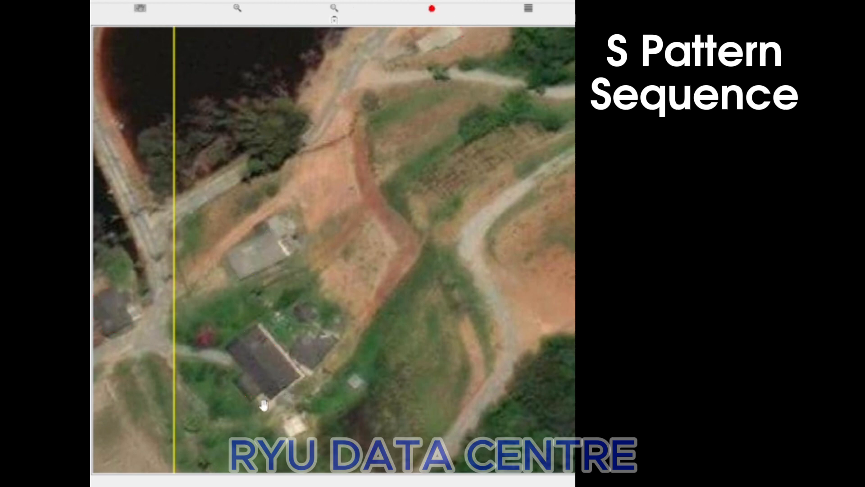
key(s)
click(256, 385)
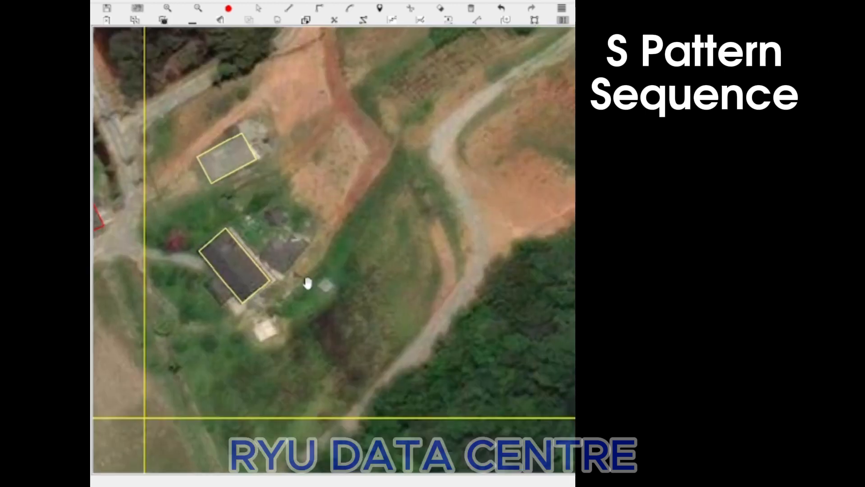
Outline the smaller dark roof next to the large dark-roofed house, following the notch in its northern edge.
key(r)
click(307, 243)
click(283, 273)
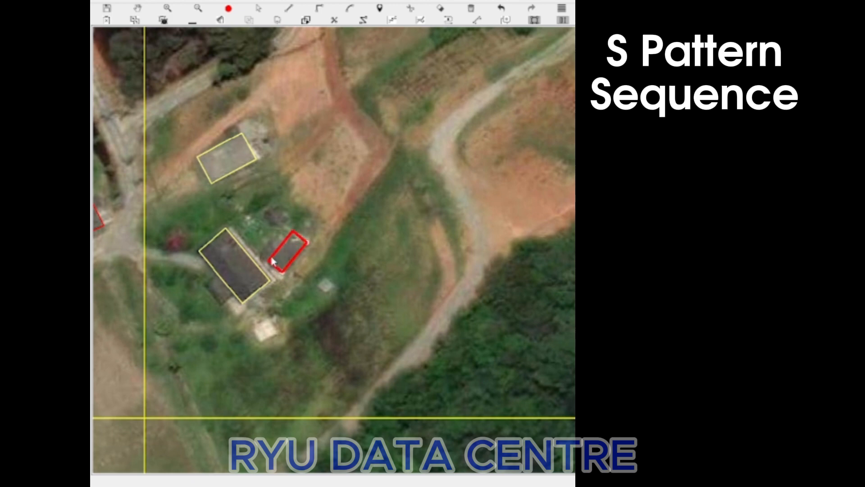
click(287, 224)
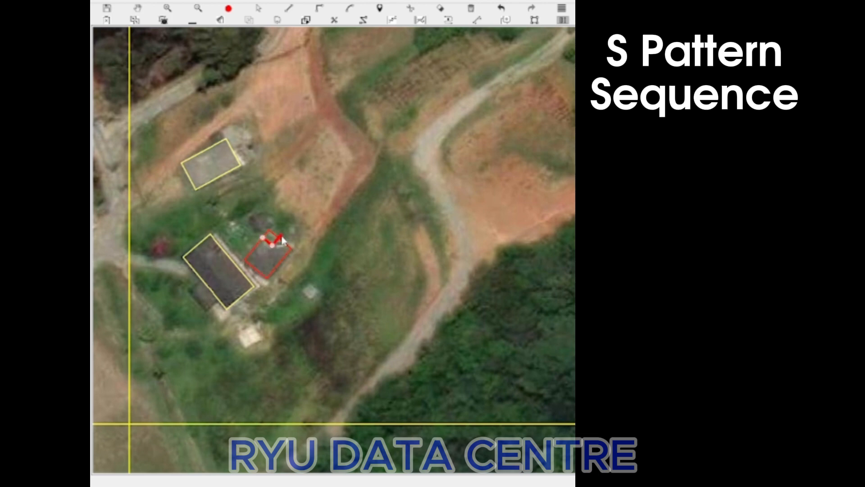
click(282, 242)
key(Escape)
Delete the outline of the small rectangular structure on the bare ground beside the pond.
drag(282, 310, 301, 279)
drag(382, 240, 319, 293)
scroll(311, 292, down, 1)
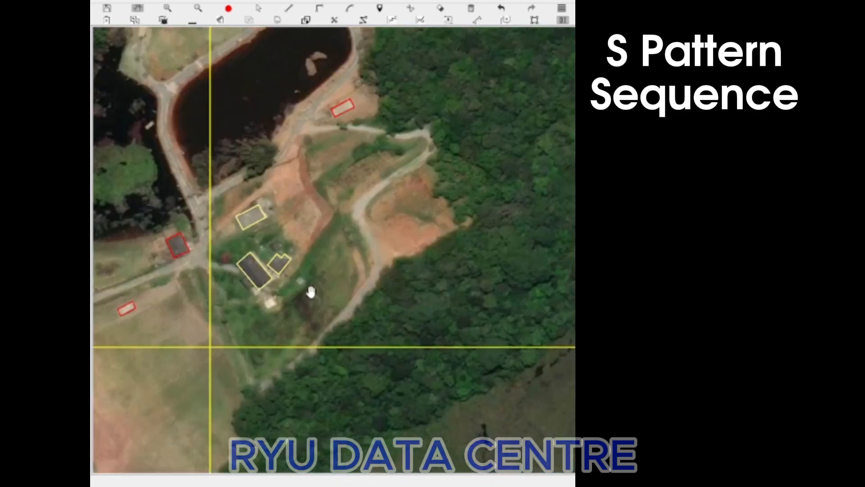
drag(395, 196, 319, 271)
drag(230, 170, 232, 174)
key(s)
drag(230, 170, 311, 225)
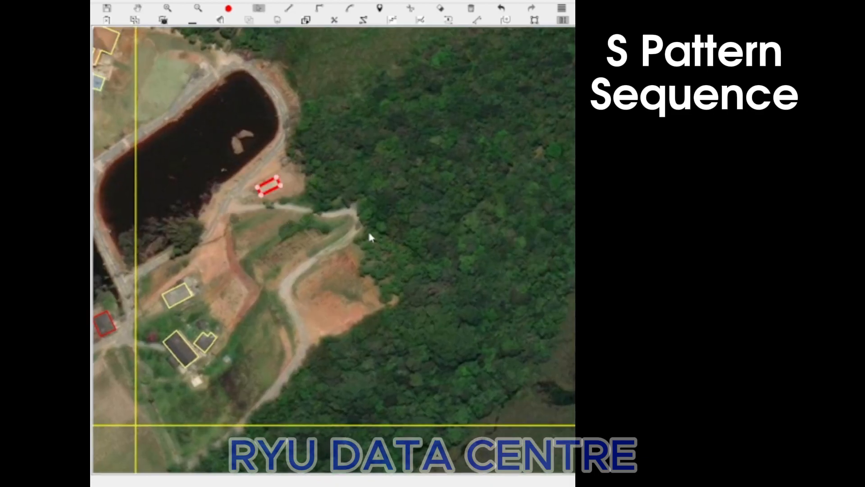
key(Delete)
Examine the cleared spot beside the pond, then check the neighbouring grid cells along the green boundary line and back west for buildings.
key(h)
drag(456, 220, 456, 258)
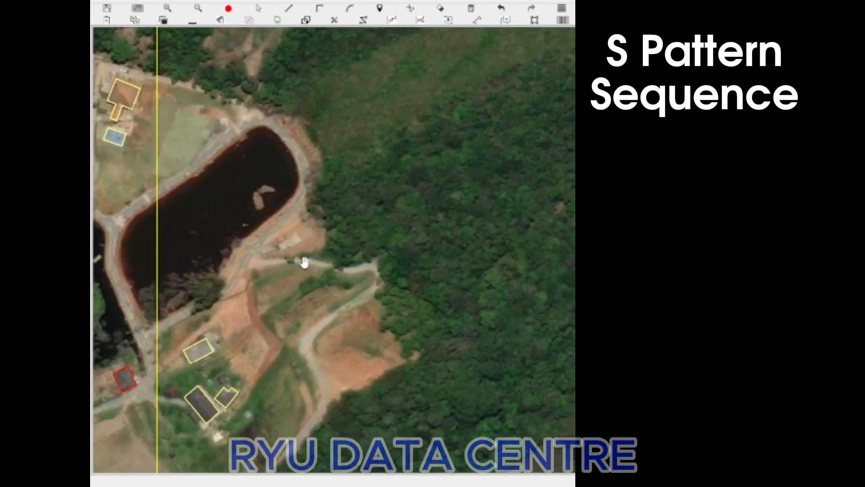
scroll(302, 263, up, 1)
drag(293, 263, 392, 293)
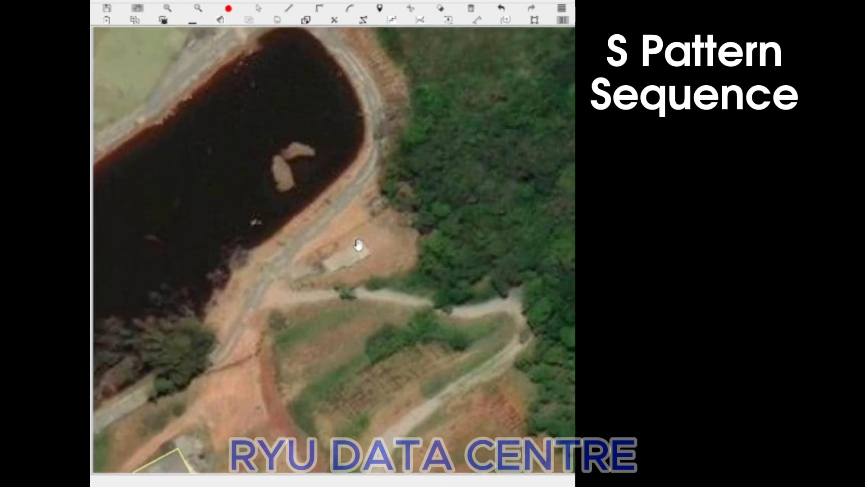
scroll(355, 248, down, 3)
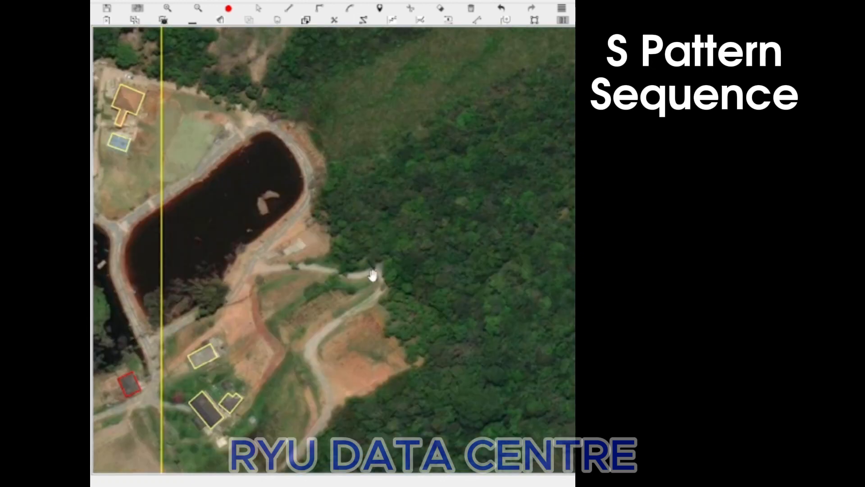
drag(546, 314, 300, 284)
scroll(330, 294, down, 1)
drag(427, 251, 243, 302)
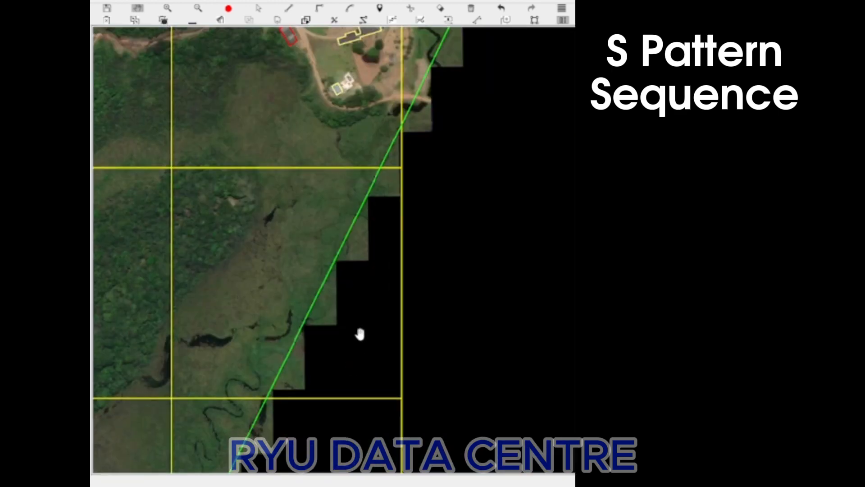
drag(359, 334, 355, 210)
drag(297, 337, 358, 255)
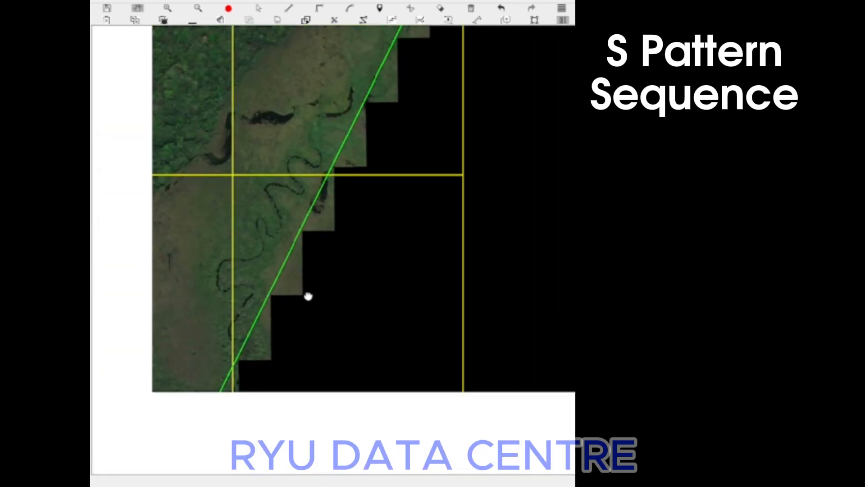
drag(308, 296, 403, 273)
drag(223, 297, 360, 270)
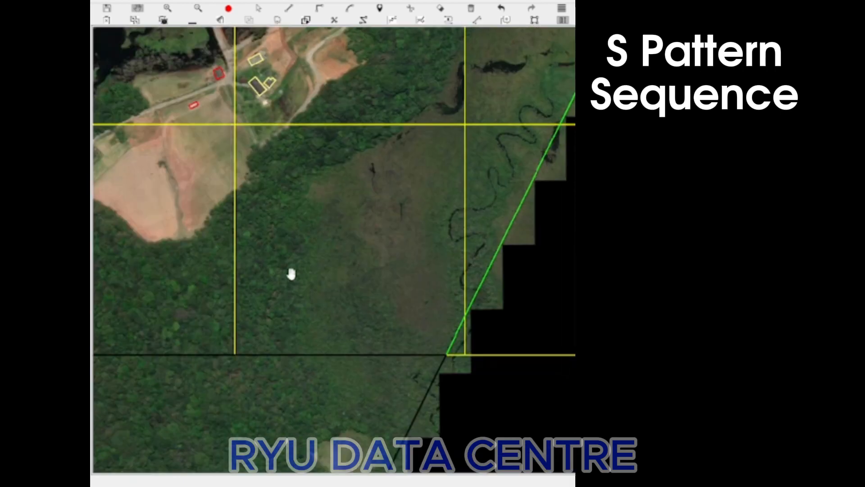
drag(222, 266, 453, 264)
drag(464, 174, 337, 257)
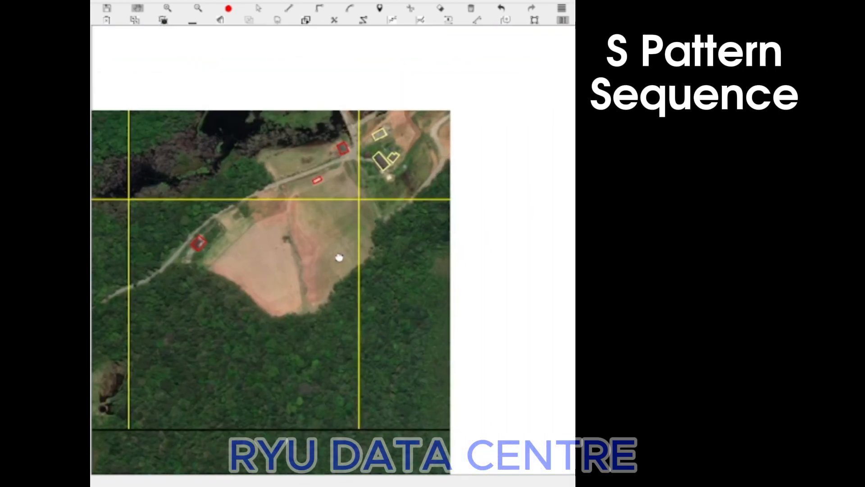
Delete the outline of the dark red-roofed house beside the road, west of the large bare field.
scroll(332, 184, up, 1)
key(space)
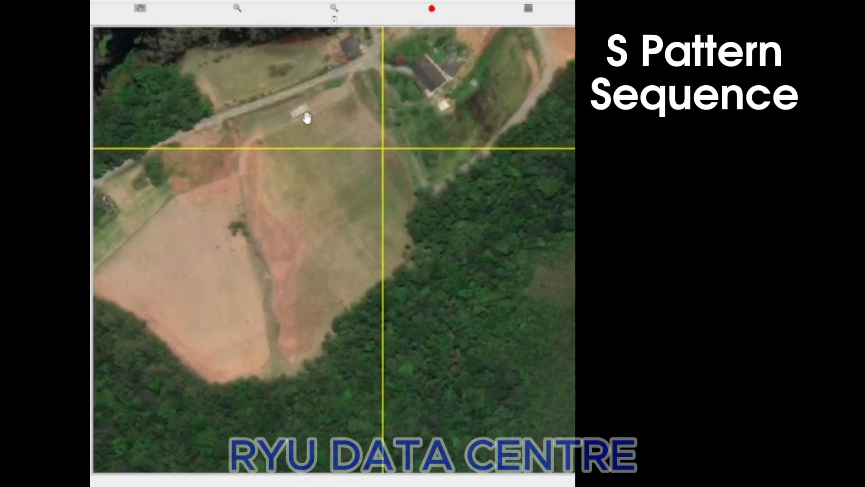
drag(266, 140, 342, 157)
drag(242, 217, 330, 183)
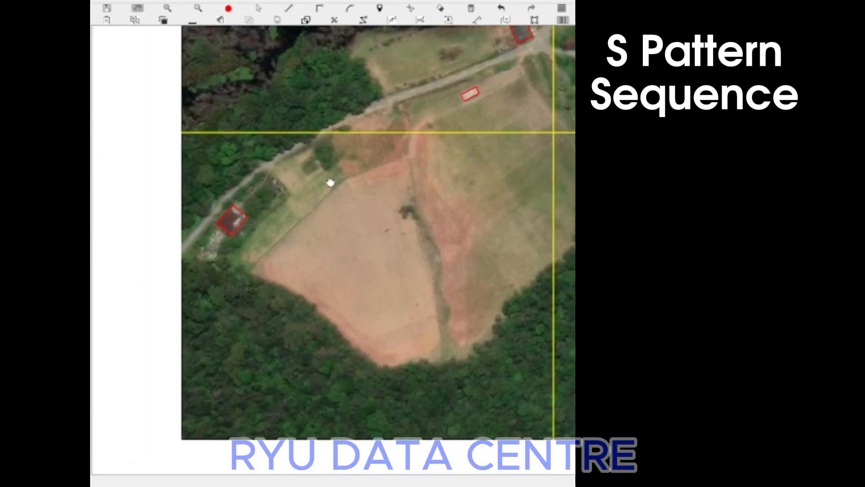
drag(208, 237, 227, 230)
key(Escape)
click(244, 221)
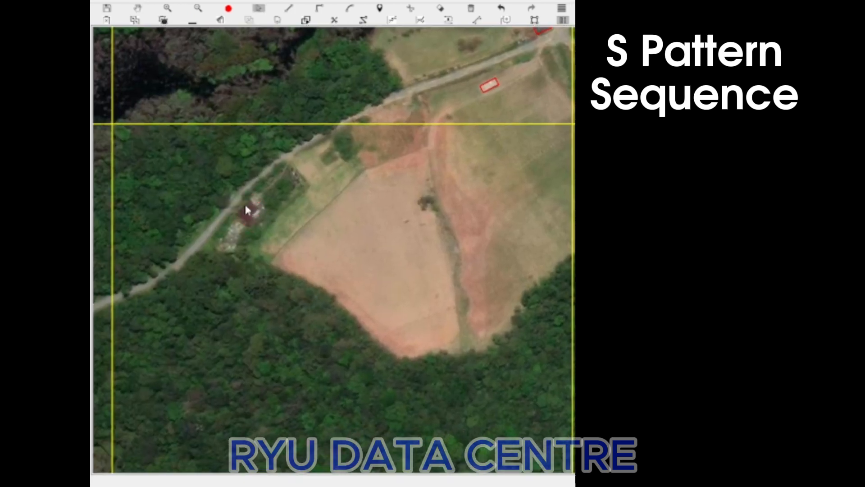
scroll(245, 208, up, 1)
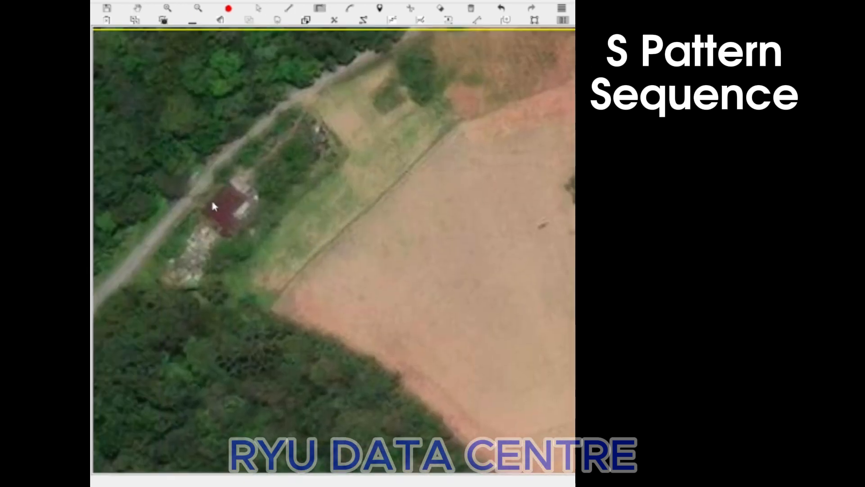
Outline the dark red-roofed house beside the road, west of the large bare field, along its roof edges.
click(227, 186)
click(205, 210)
click(225, 230)
click(235, 219)
click(231, 215)
click(230, 188)
Delete the notched outline of the small grey-roofed building beside the dirt track, east of the curved main road.
scroll(271, 222, down, 2)
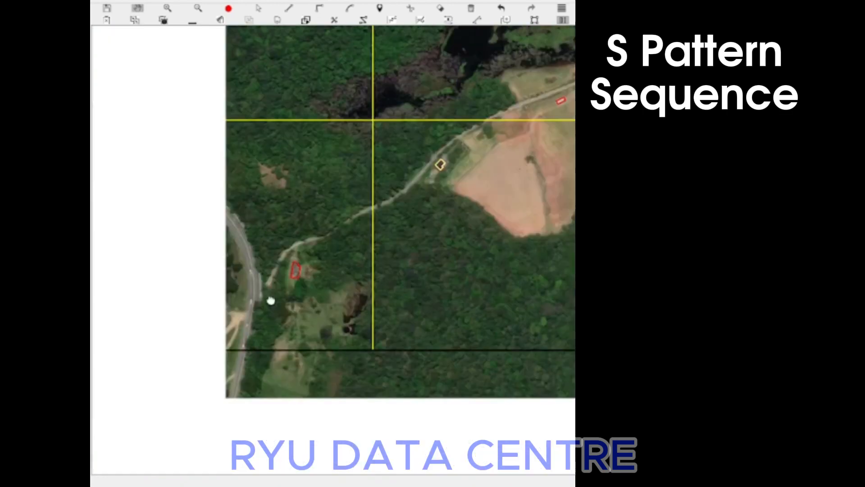
scroll(271, 301, up, 4)
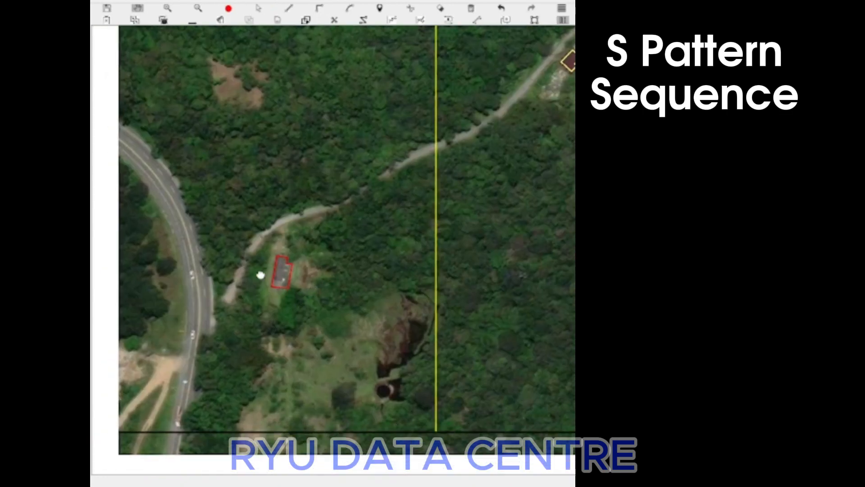
scroll(257, 263, up, 3)
drag(193, 270, 266, 327)
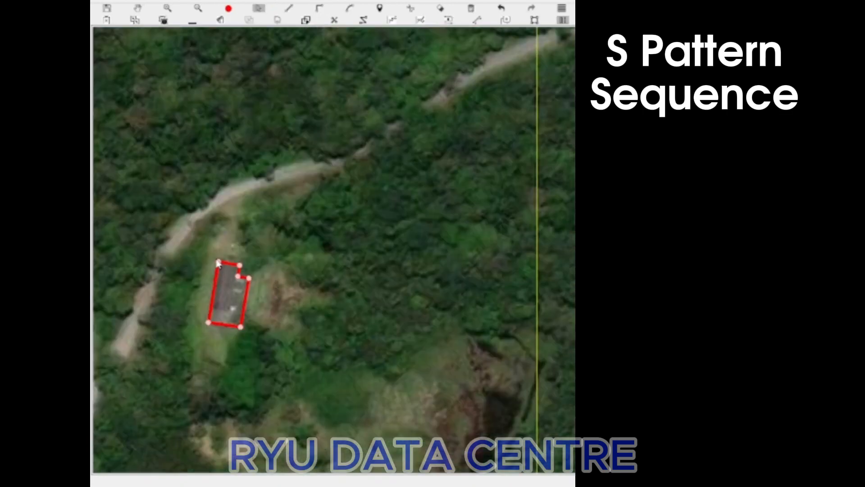
key(Delete)
Redraw the small grey-roofed building beside the dirt track as a narrow rectangle around its dark roof.
key(o)
click(220, 261)
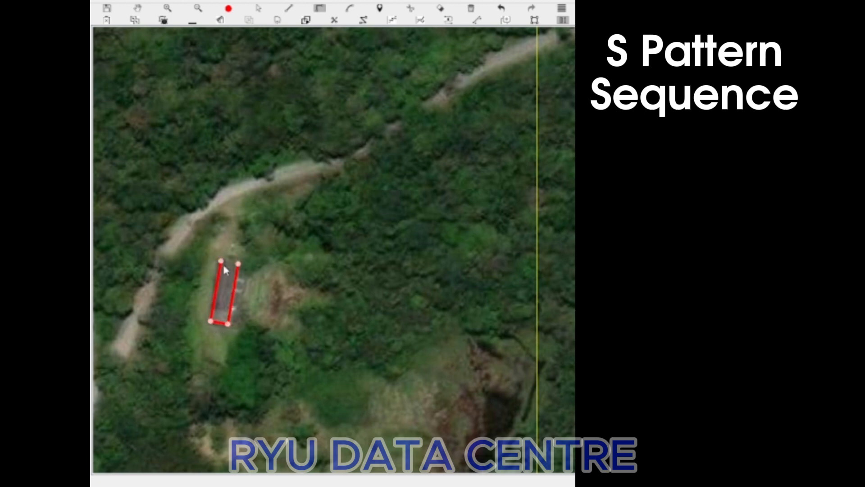
click(237, 284)
Recheck the northernmost row of grid cells from west to east for missed buildings and wrong outlines.
scroll(169, 323, down, 6)
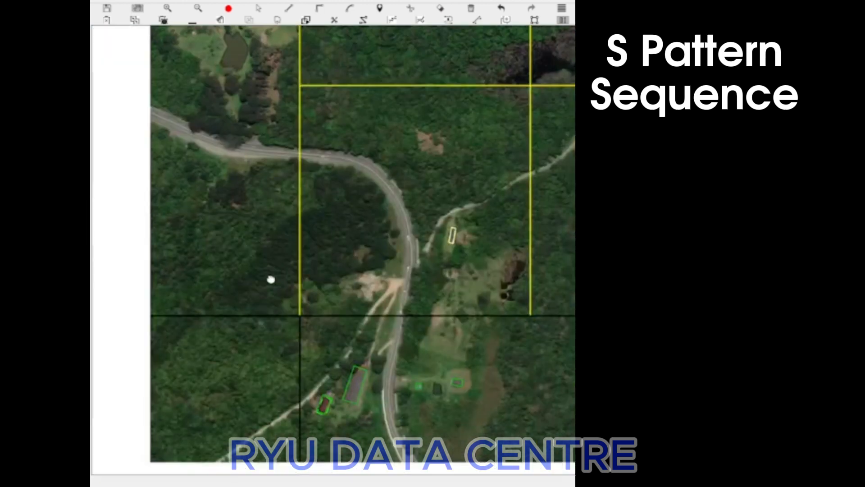
scroll(299, 359, down, 4)
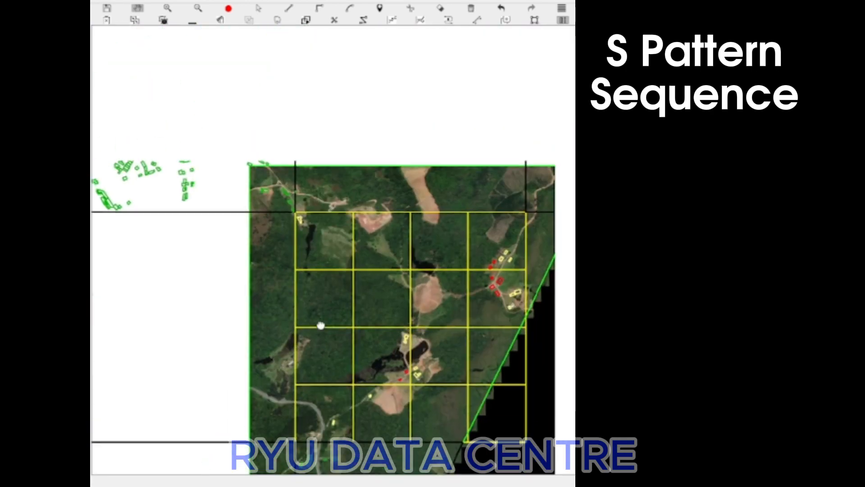
scroll(326, 234, up, 1)
drag(294, 212, 301, 285)
scroll(262, 281, up, 1)
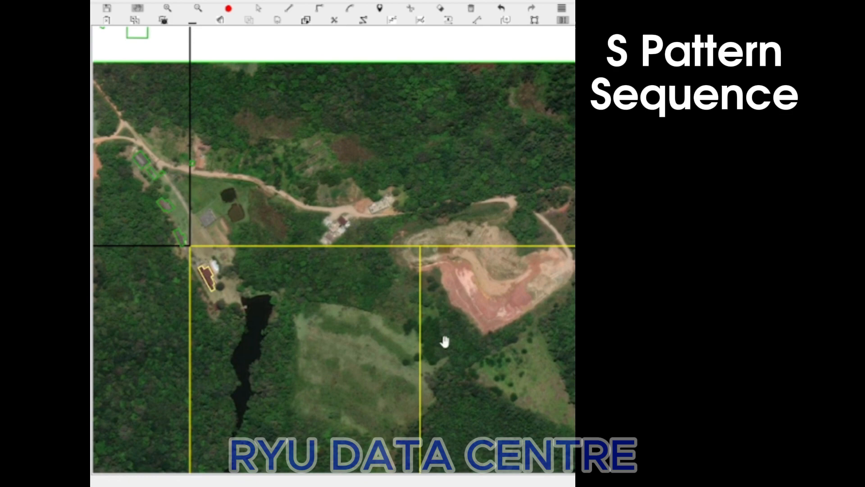
drag(444, 342, 377, 322)
drag(506, 331, 365, 333)
drag(502, 347, 340, 350)
drag(531, 343, 427, 347)
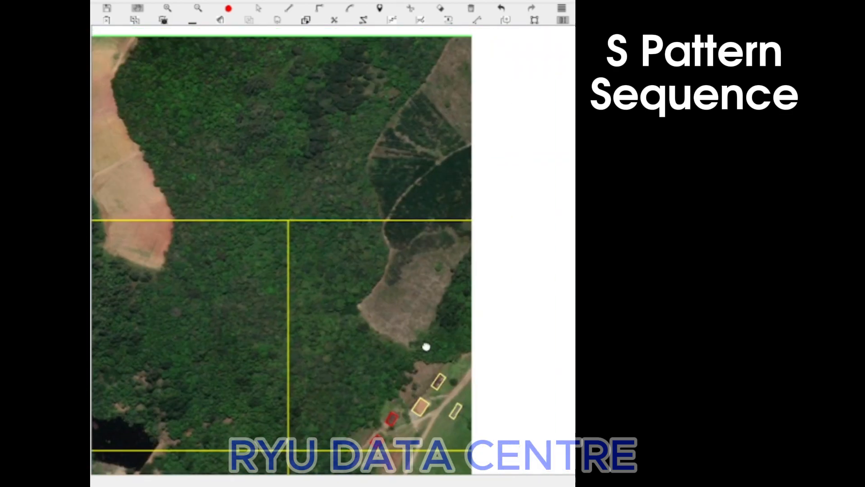
drag(451, 386, 299, 286)
drag(292, 330, 245, 293)
drag(166, 379, 199, 308)
scroll(209, 327, up, 1)
Recheck the remaining three rows in an S pattern, going west, back east, and west again, for missed buildings and wrong outlines.
drag(254, 328, 457, 253)
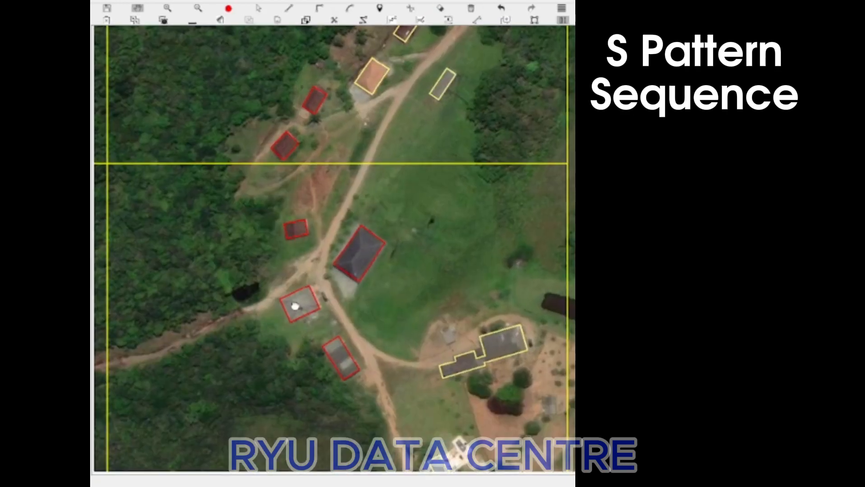
drag(294, 376, 486, 314)
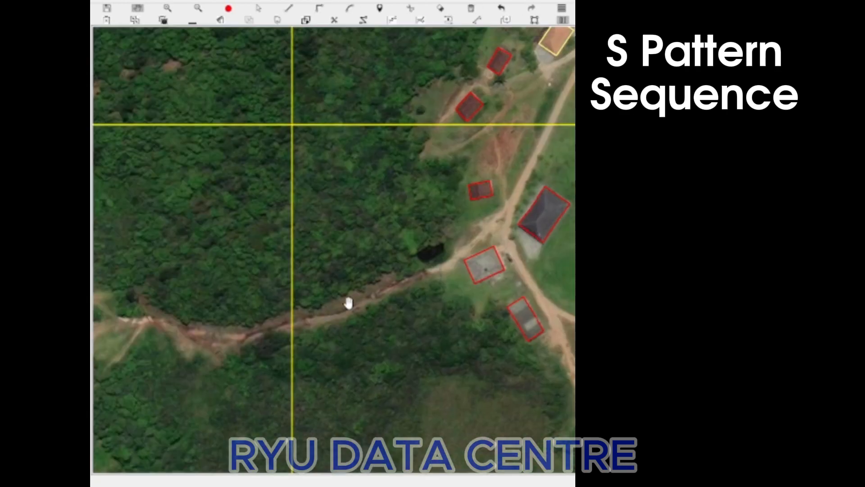
scroll(183, 341, down, 1)
drag(182, 341, 547, 257)
drag(292, 305, 442, 292)
drag(383, 332, 261, 228)
drag(351, 310, 186, 298)
drag(305, 329, 162, 334)
drag(344, 334, 195, 343)
drag(353, 349, 242, 356)
drag(378, 362, 230, 330)
drag(335, 356, 420, 265)
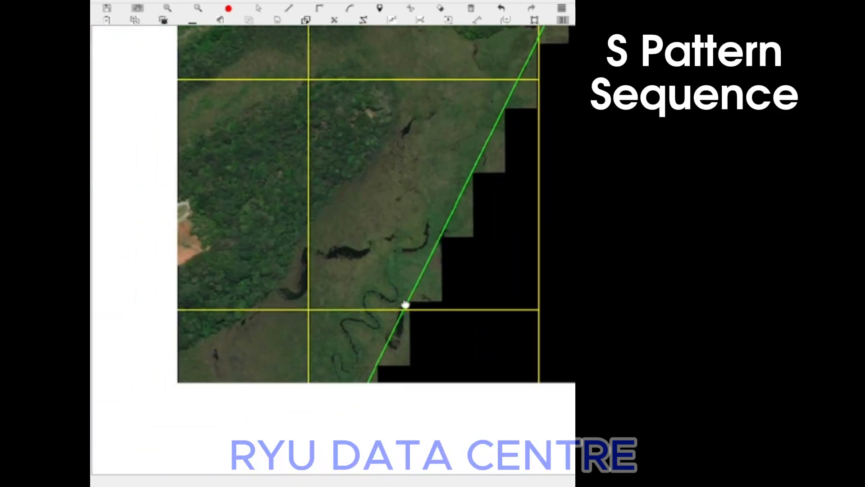
drag(278, 387, 403, 337)
drag(163, 395, 306, 342)
drag(107, 344, 240, 334)
drag(135, 340, 328, 337)
Review the complete grid in one overview and submit the task.
scroll(334, 329, down, 1)
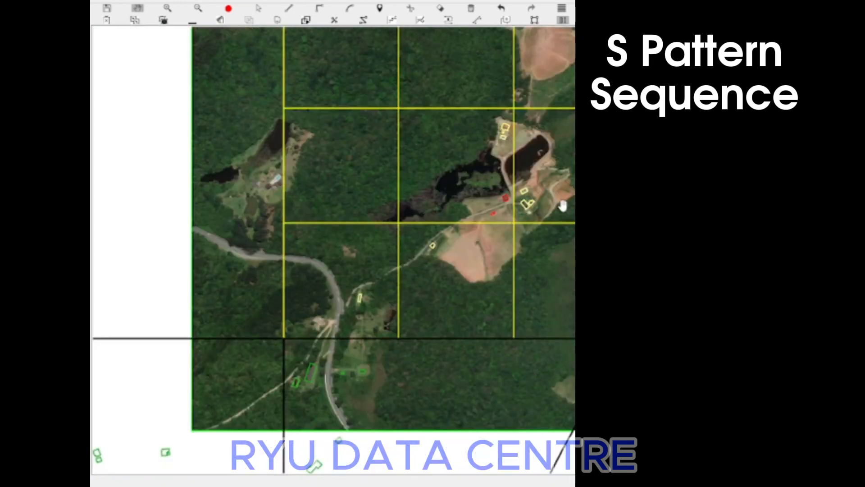
drag(562, 205, 303, 313)
drag(310, 250, 311, 301)
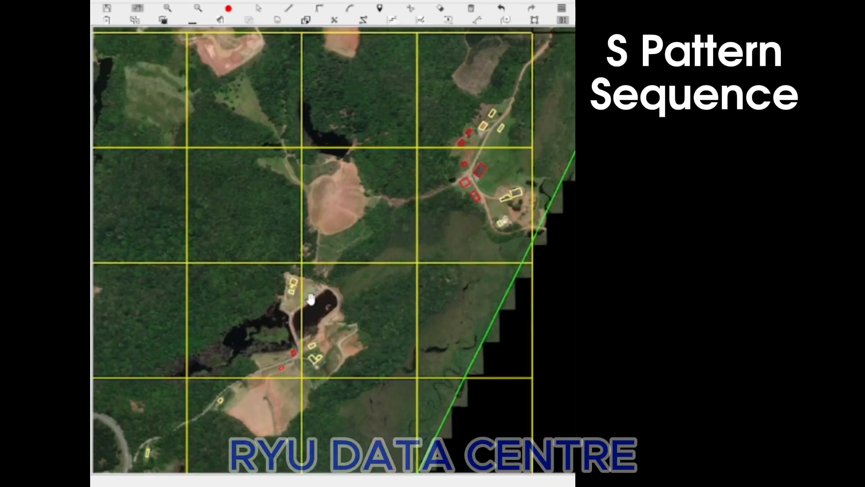
scroll(311, 301, down, 1)
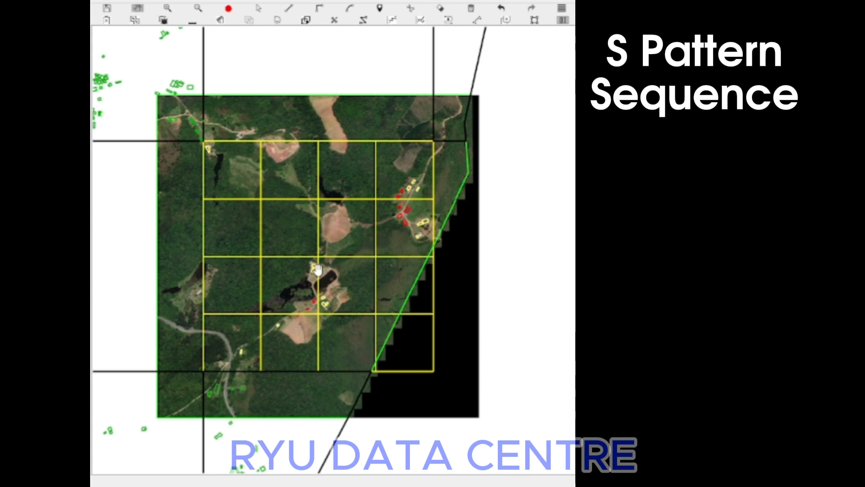
key(ctrl+s)
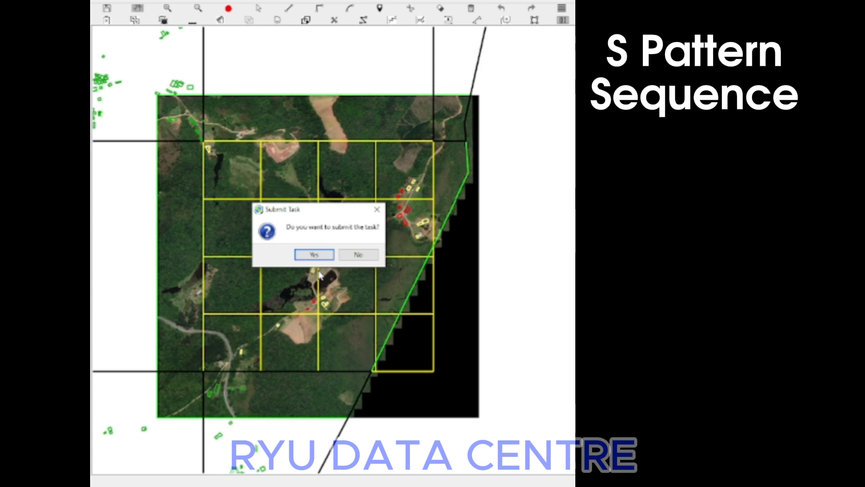
key(Return)
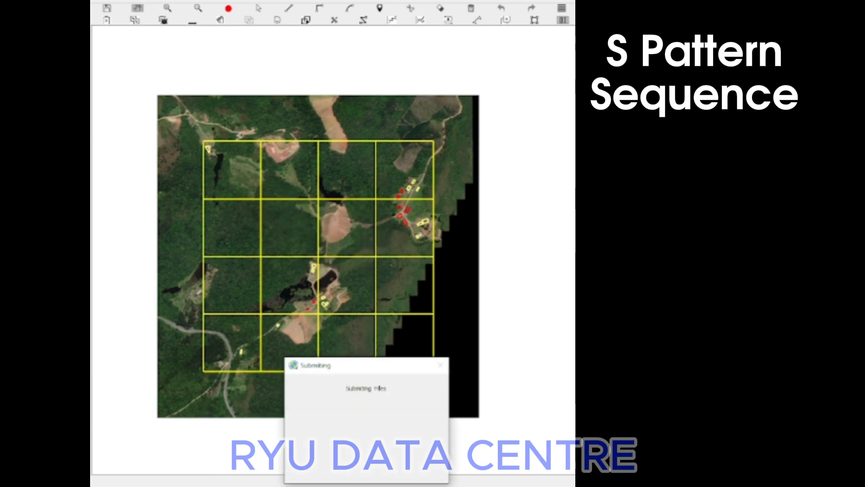